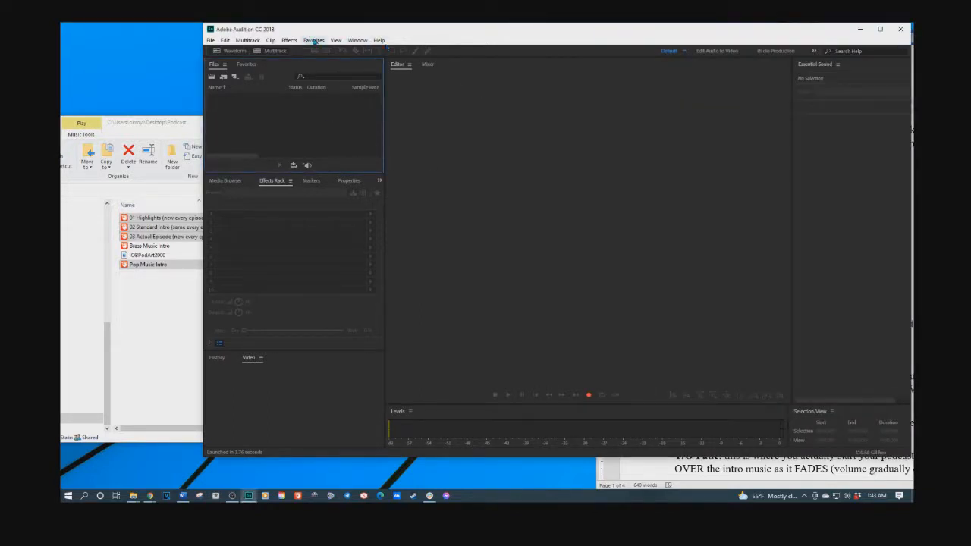
Step: In the Podcast folder, select 01 Highlights through 03 Actual Episode plus Brass Music Intro
click(160, 300)
click(148, 219)
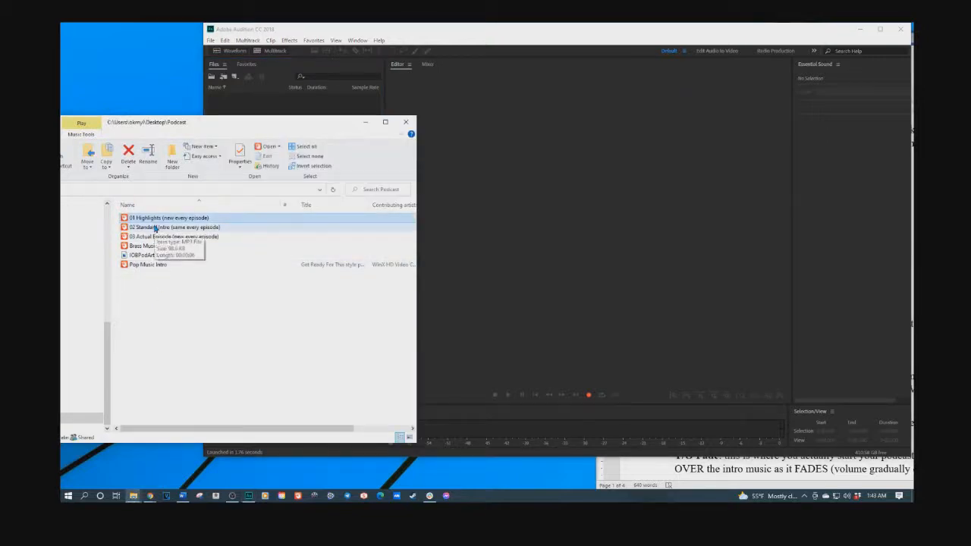
shift+click(154, 237)
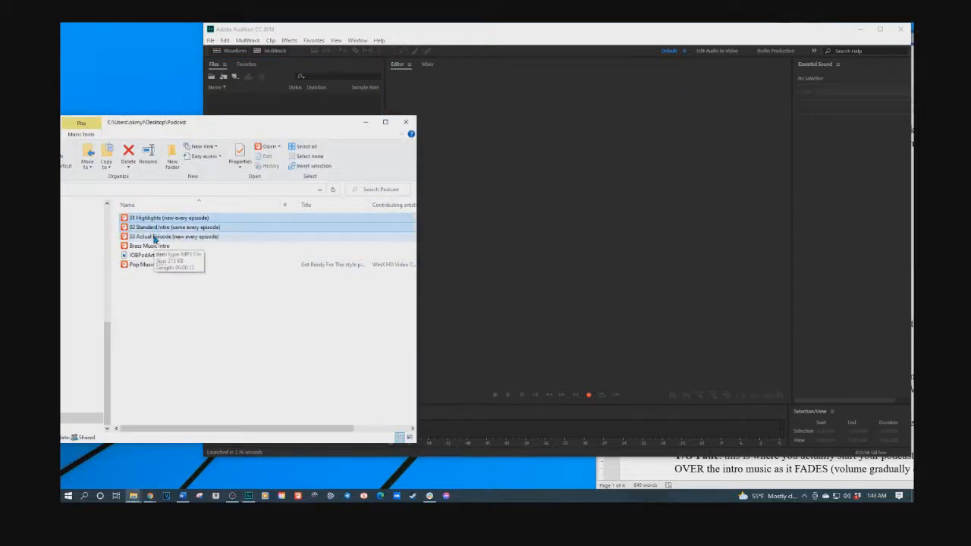
shift+click(146, 248)
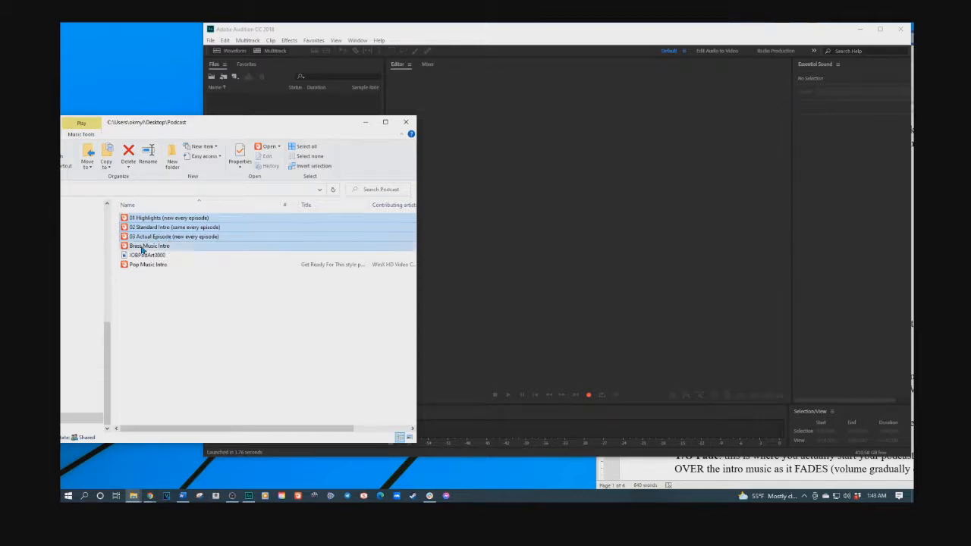
Step: Import the four selected files into Audition's Files panel and maximize the Audition window
drag(155, 220, 523, 245)
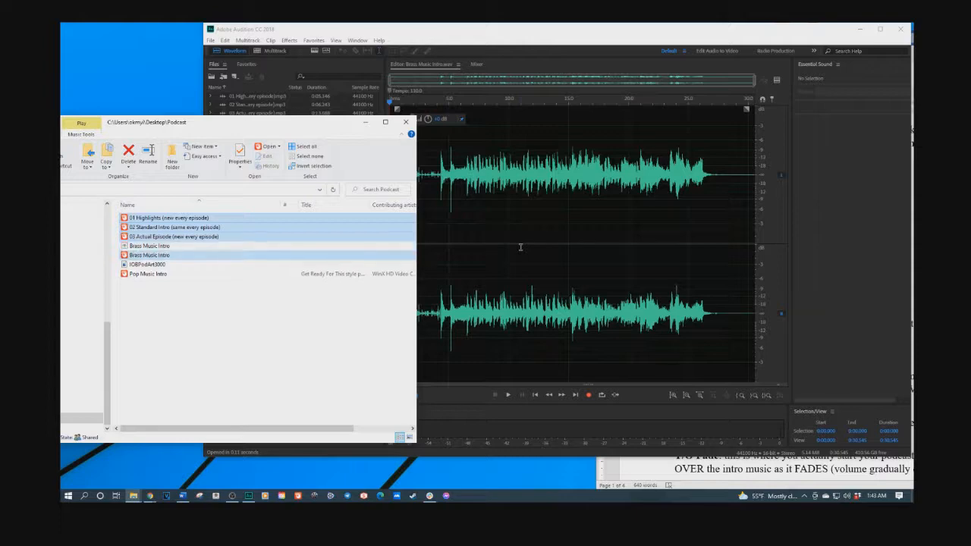
click(510, 39)
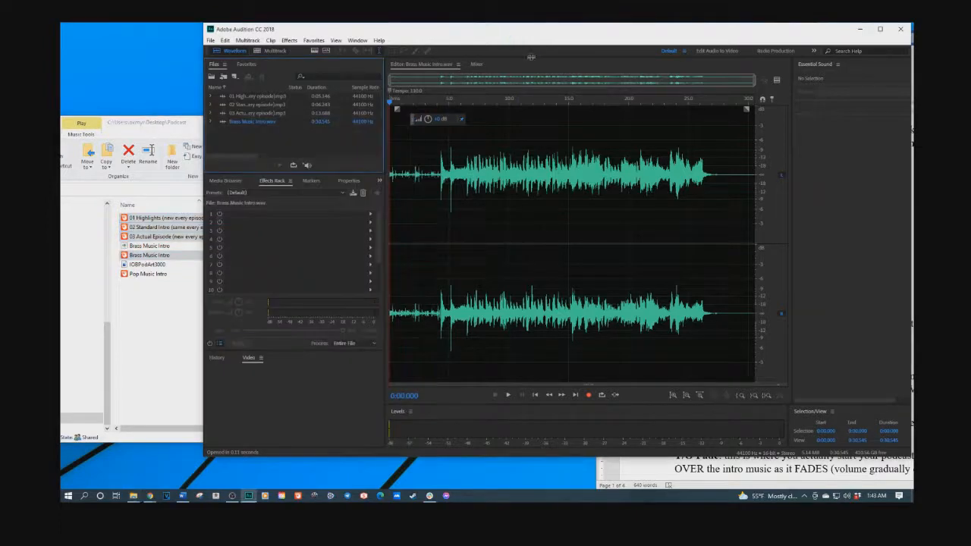
click(880, 28)
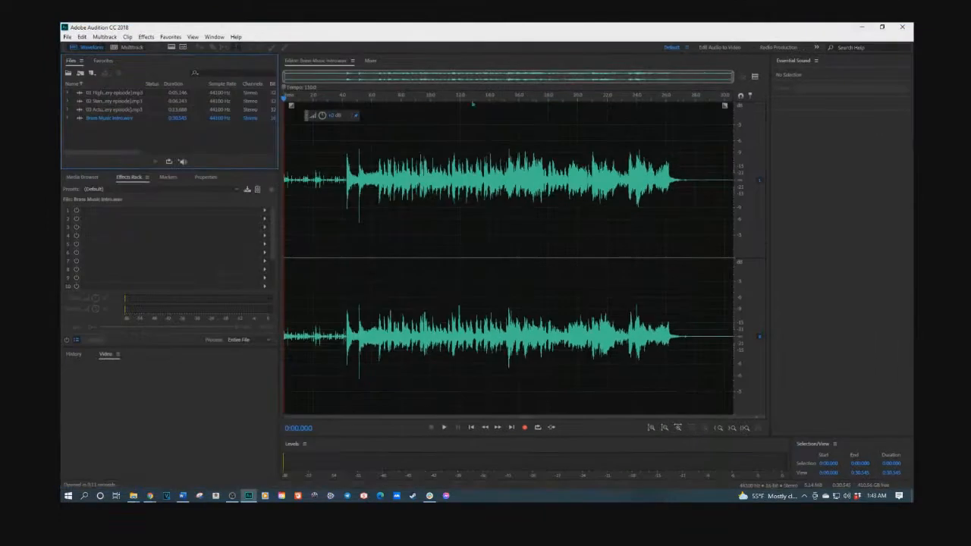
Step: Create a new multitrack session named 'Tutorial 2'
click(132, 47)
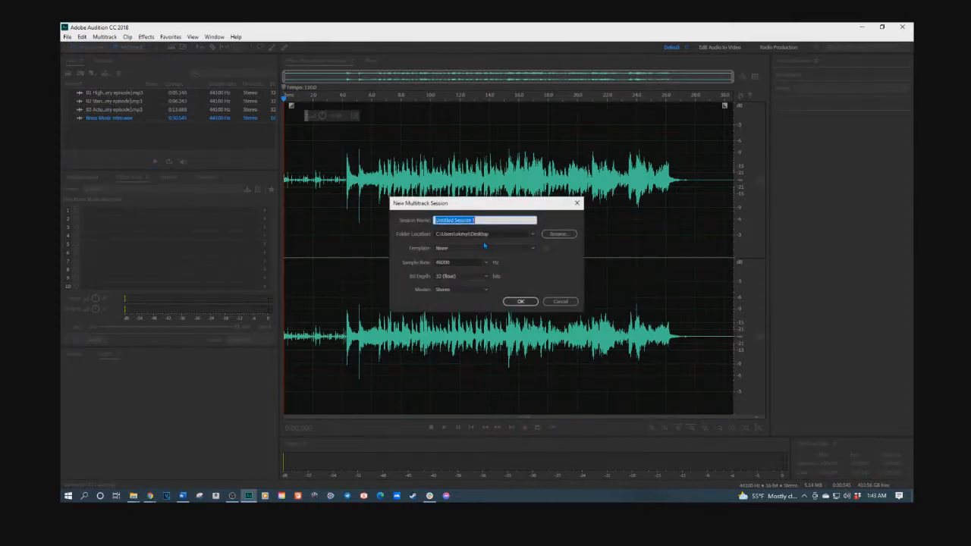
text(Tutorial 2)
click(520, 301)
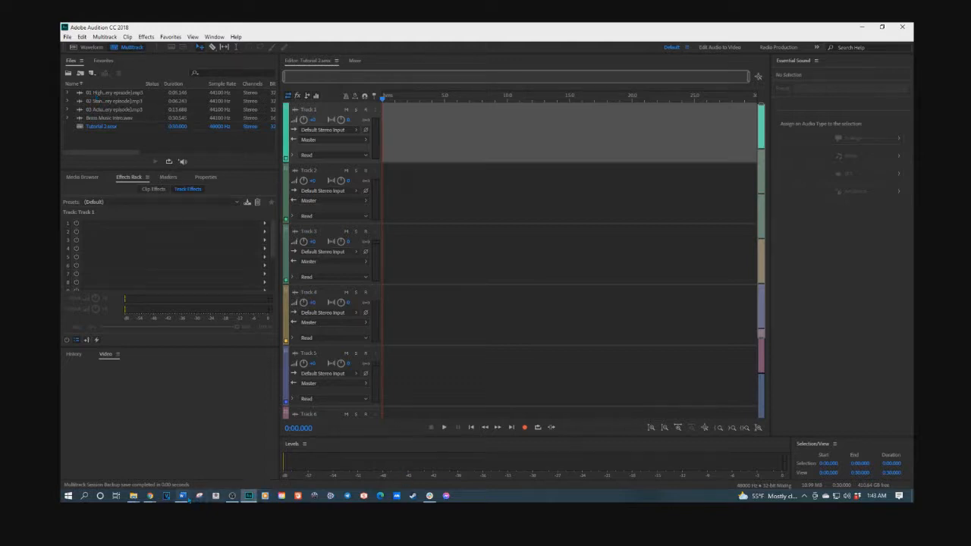
Step: After checking the Word notes, place Brass Music Intro at the start of Track 1
click(182, 496)
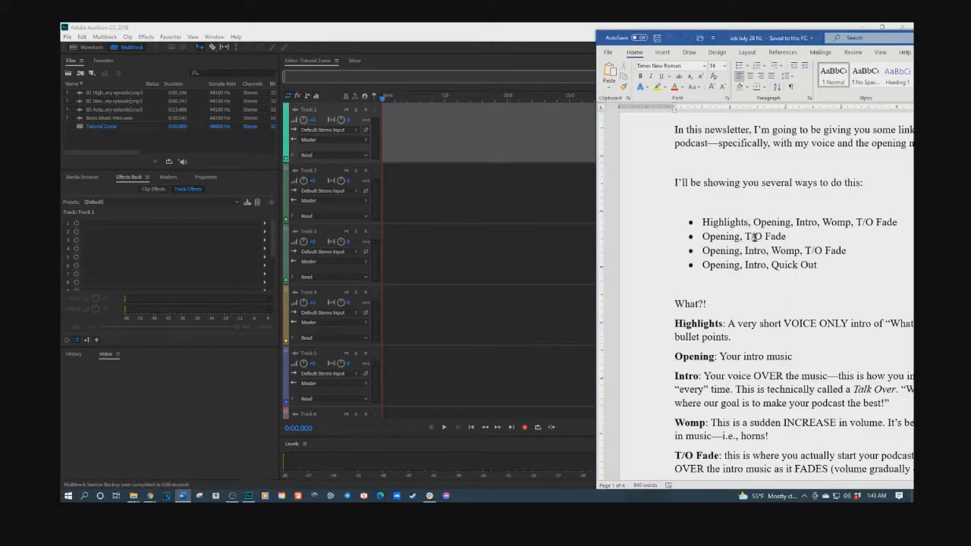
click(514, 30)
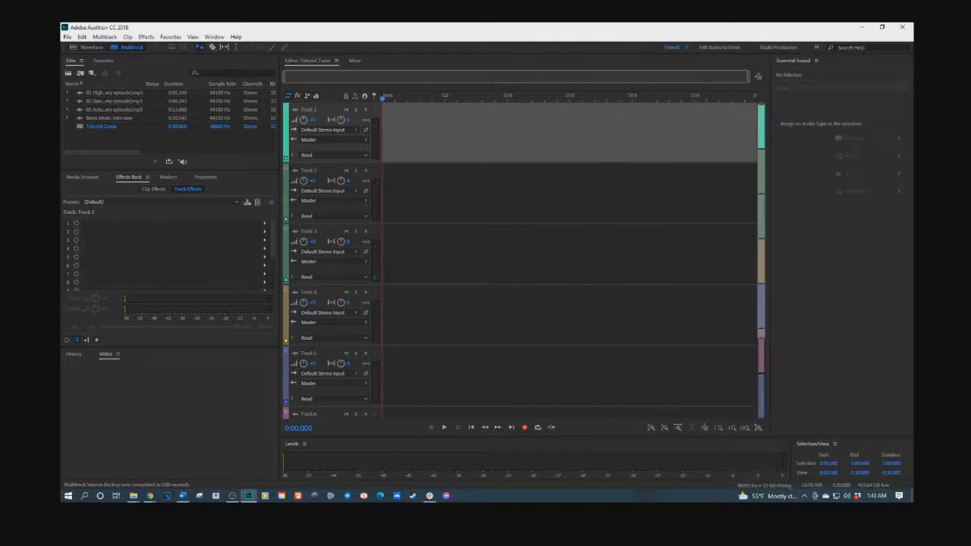
drag(107, 119, 378, 126)
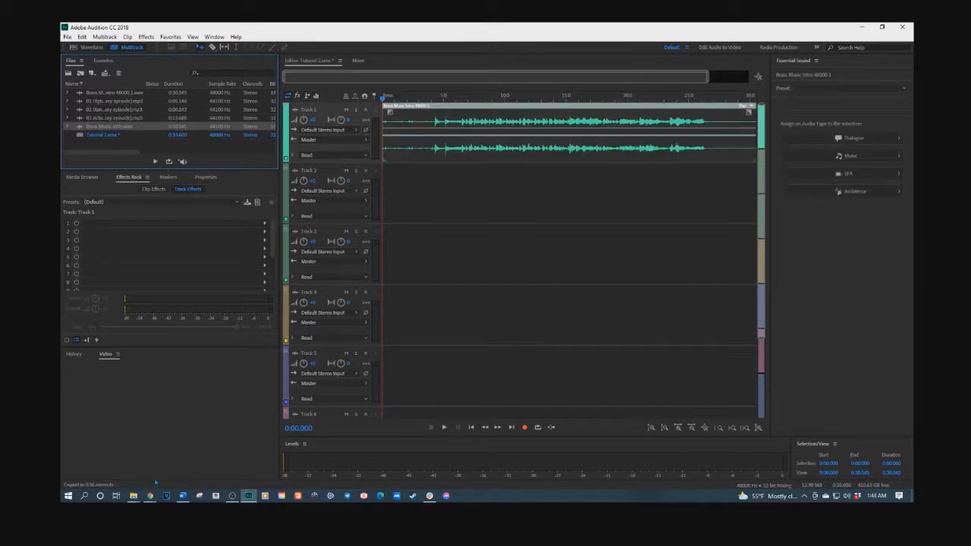
Step: Following the notes, add the 03 Actual Episode clip to Track 2
click(182, 495)
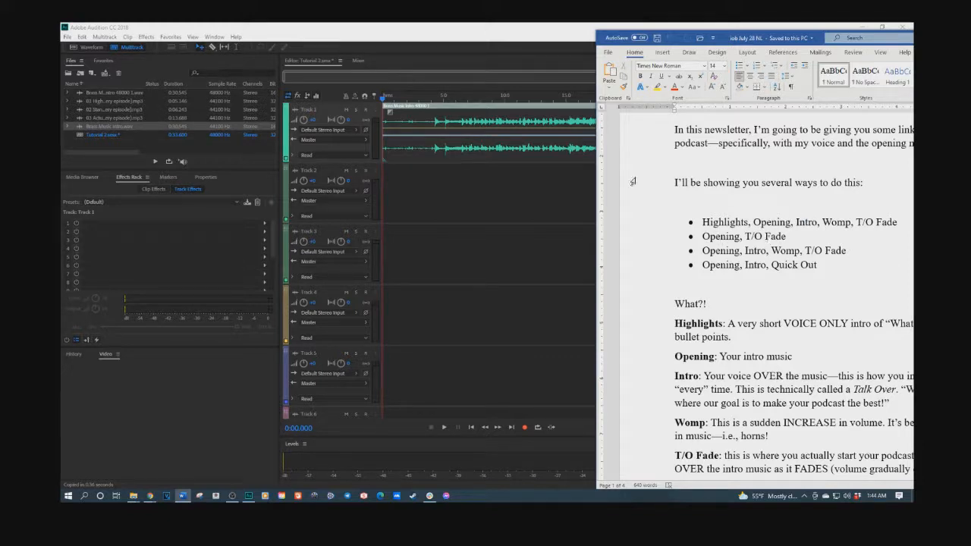
click(514, 38)
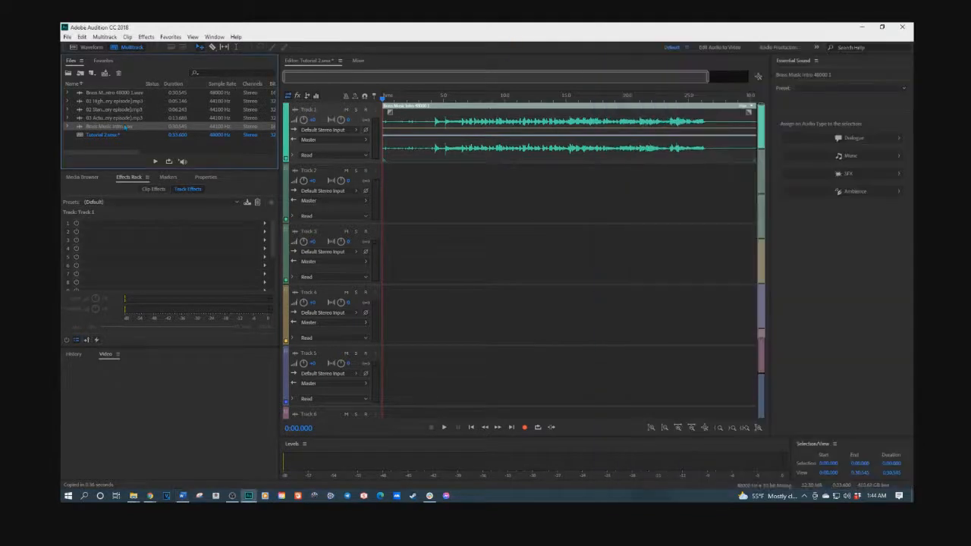
drag(118, 119, 543, 192)
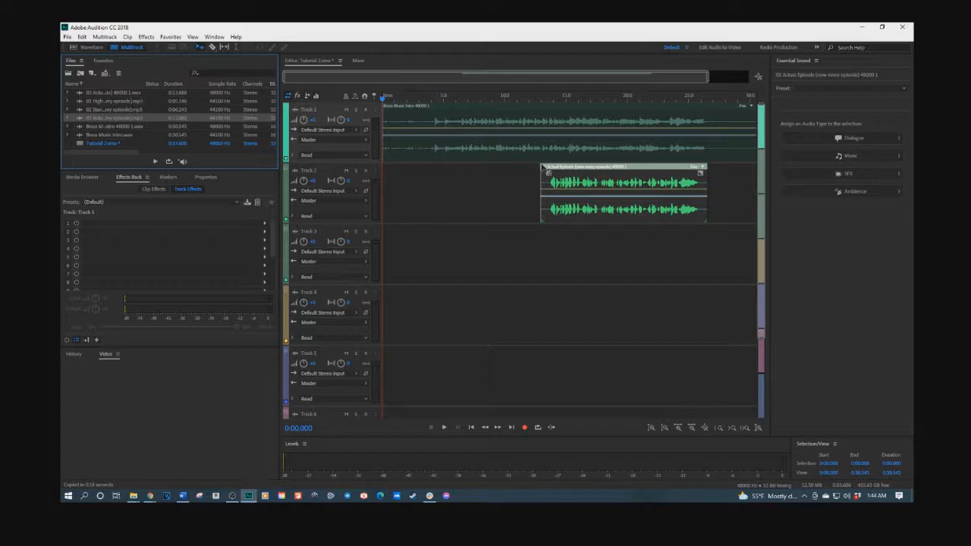
Step: Move 03 Actual Episode to start around 0:27 and play the mix from the start
drag(561, 172, 726, 173)
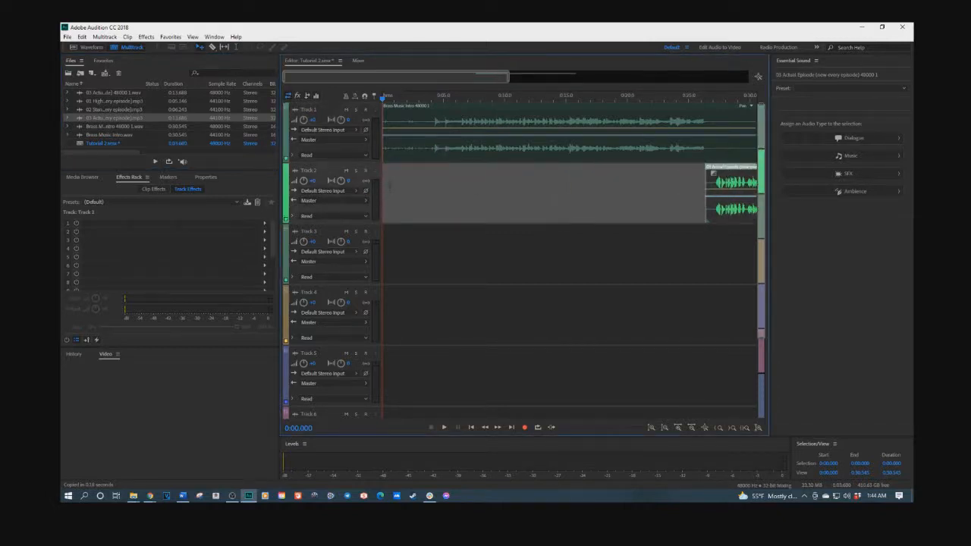
click(395, 146)
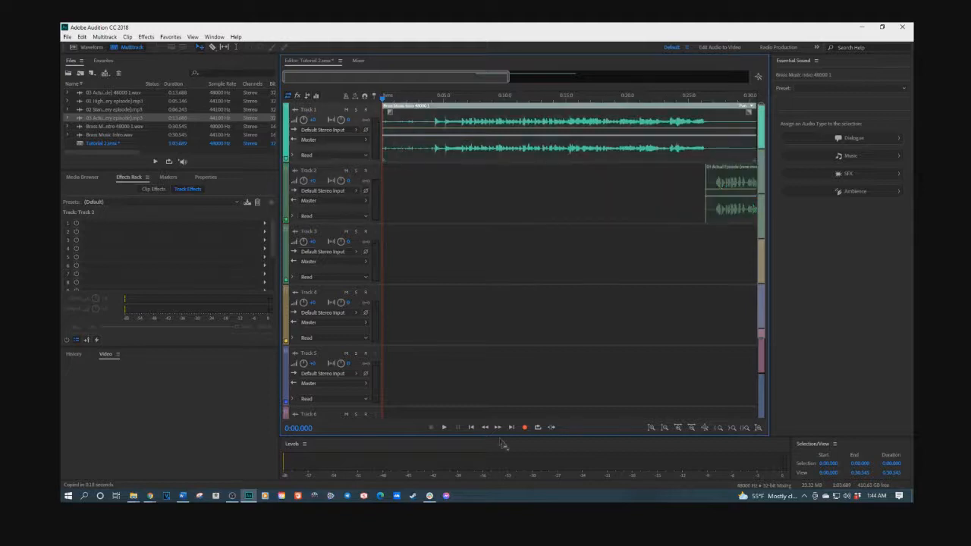
click(444, 428)
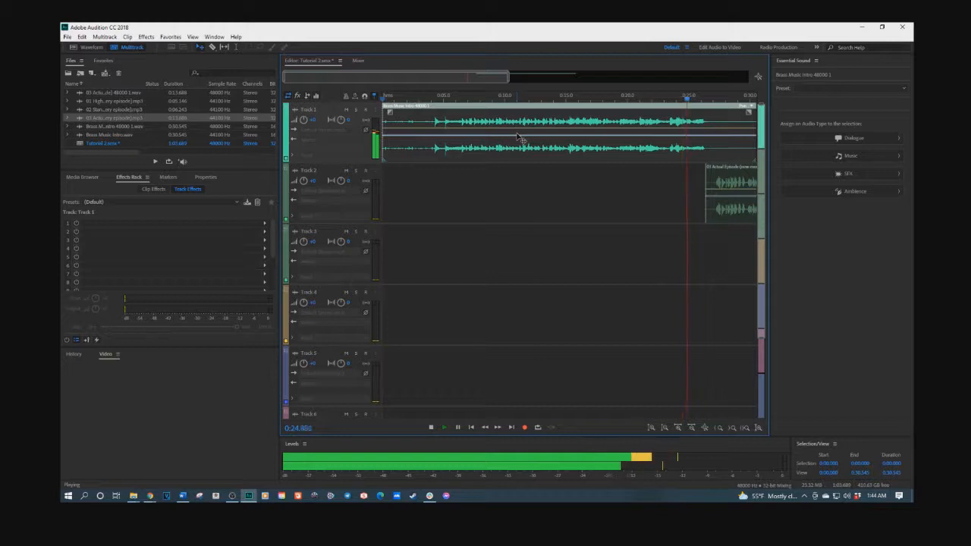
key(space)
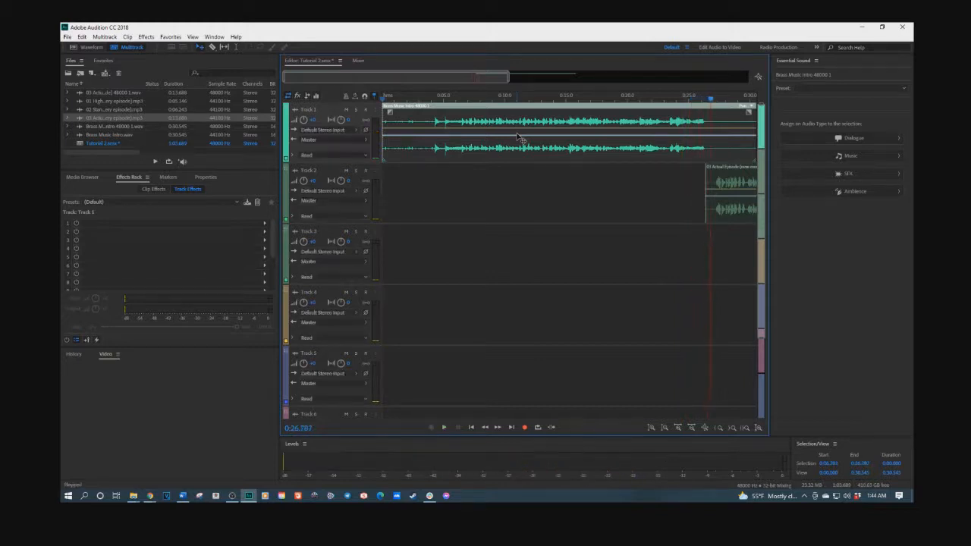
Step: Slide 03 Actual Episode back to about 0:10 and replay the voice entry over the brass
drag(716, 176, 520, 176)
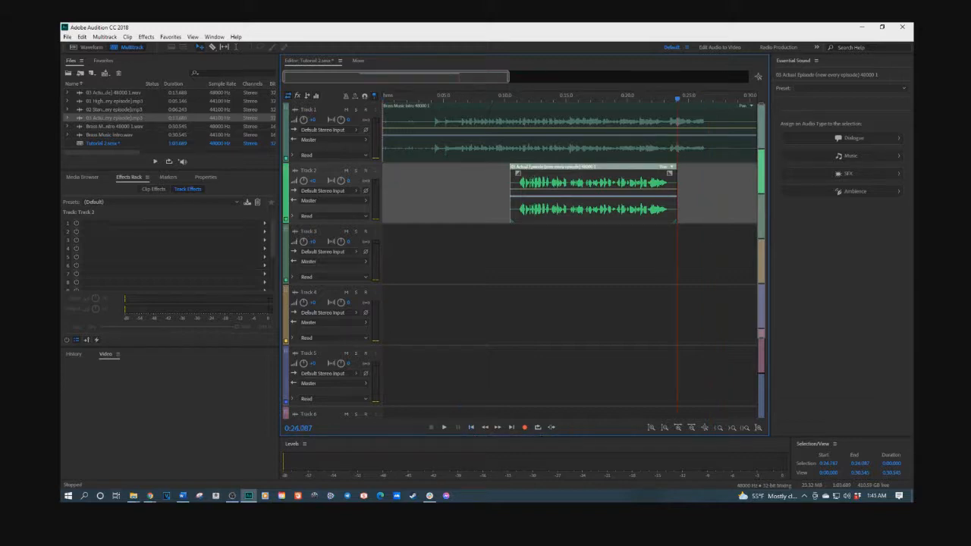
click(472, 427)
key(space)
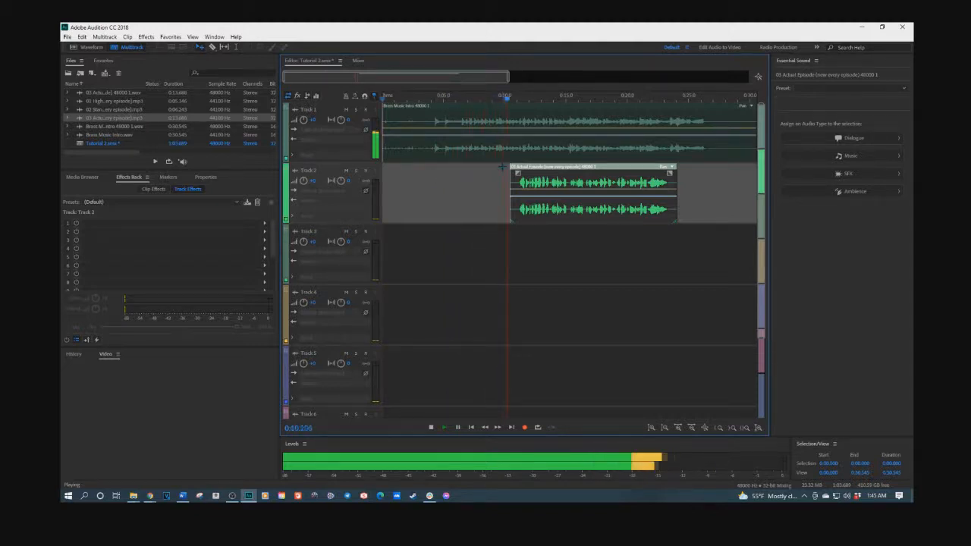
drag(525, 170, 519, 173)
key(space)
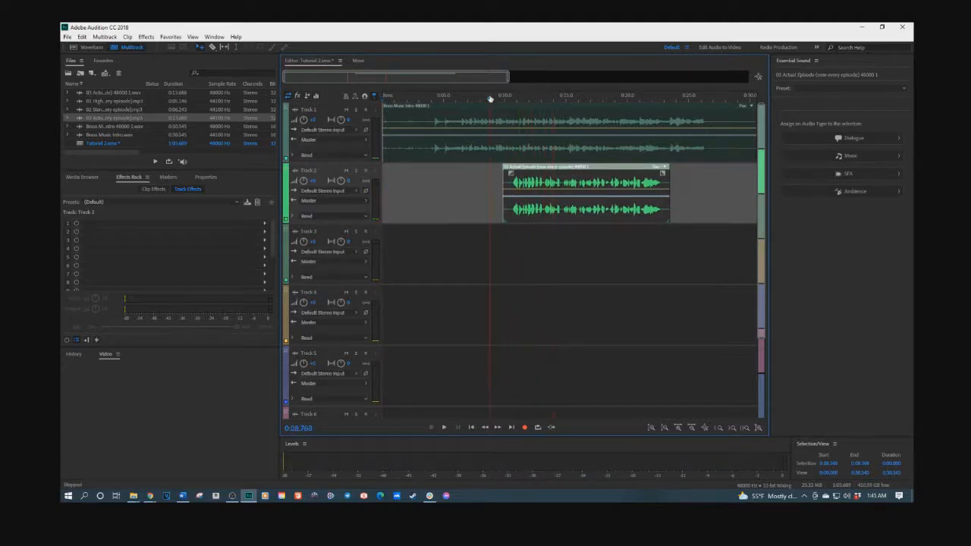
key(space)
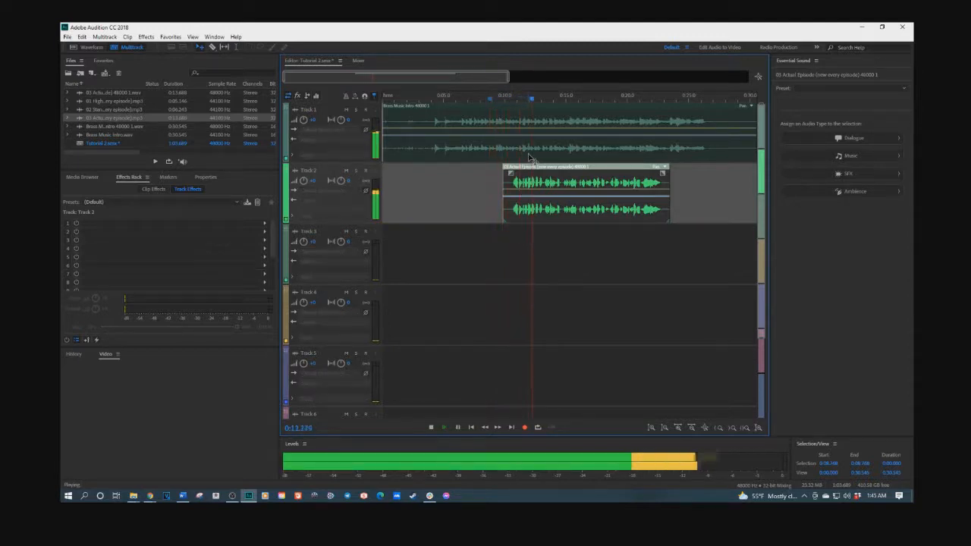
key(space)
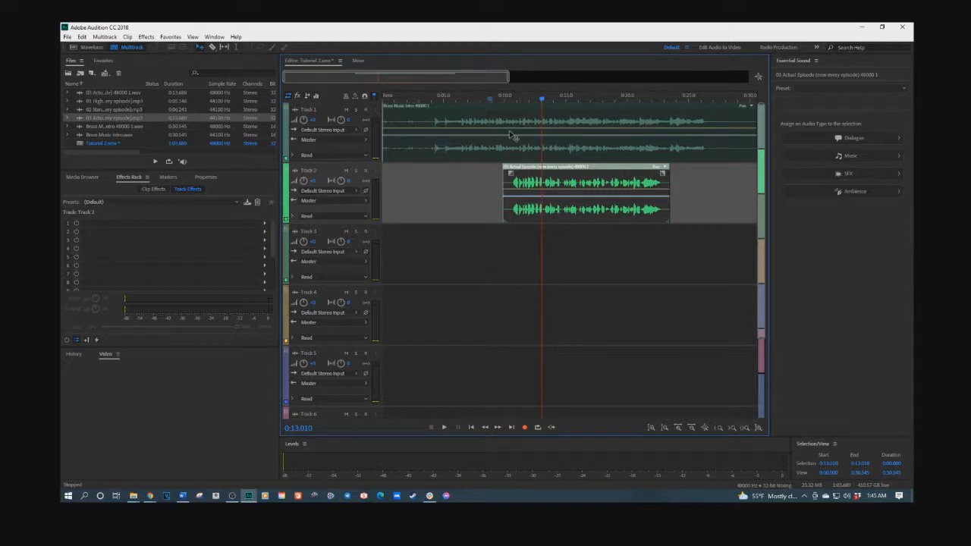
click(510, 133)
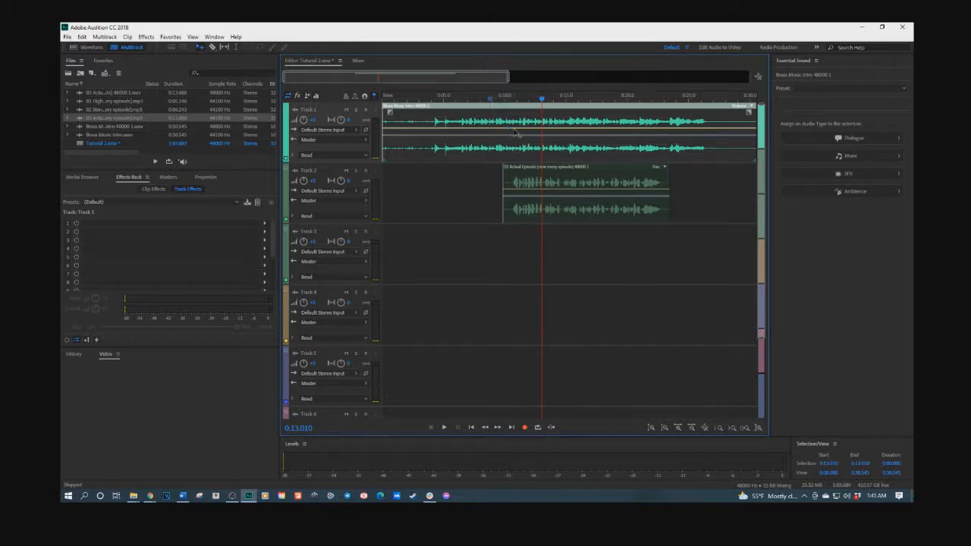
Step: Lower the brass volume envelope where the voice begins and audition it from about 8.5 seconds
drag(515, 132, 514, 141)
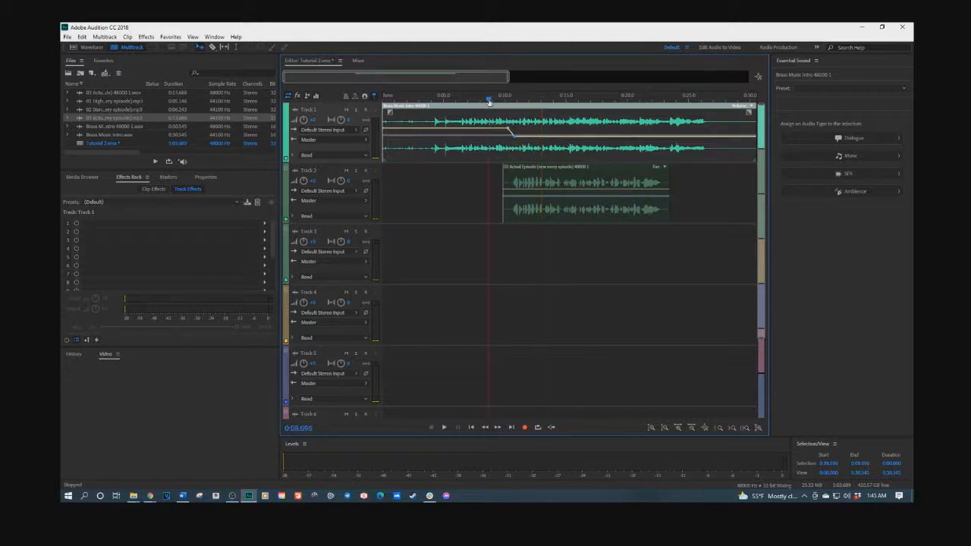
key(space)
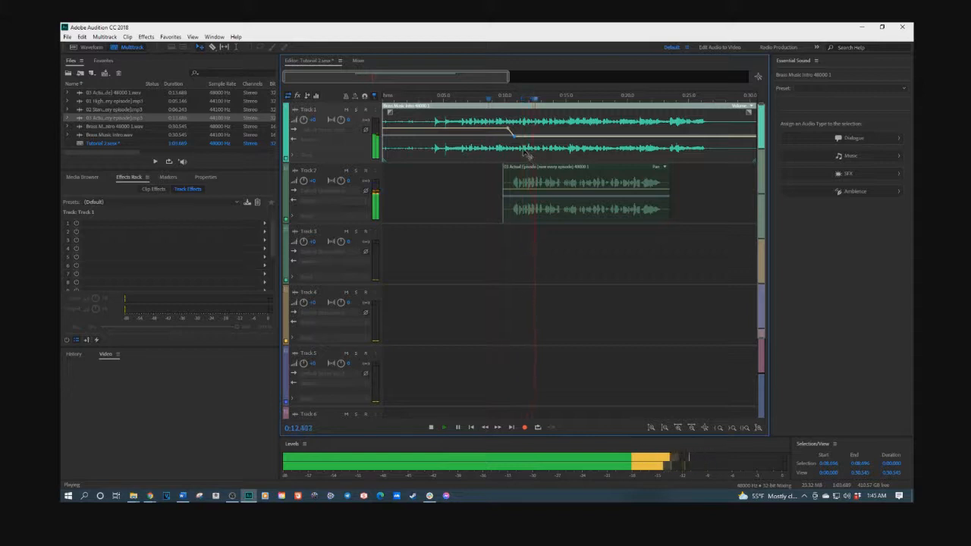
key(space)
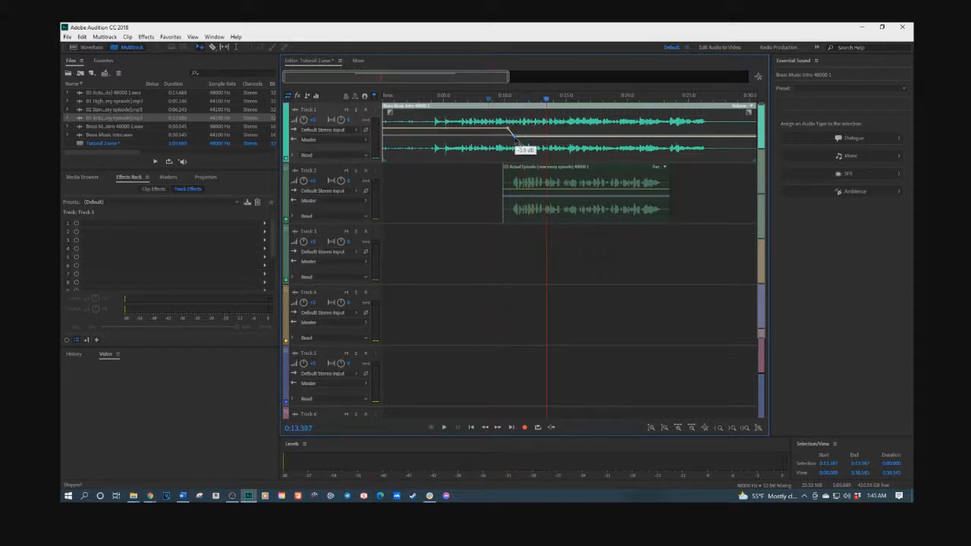
click(488, 102)
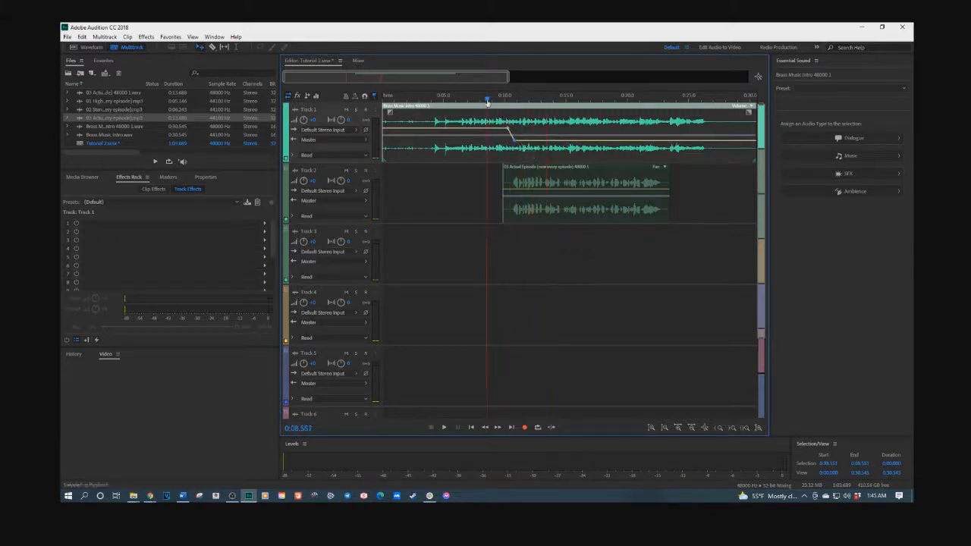
key(space)
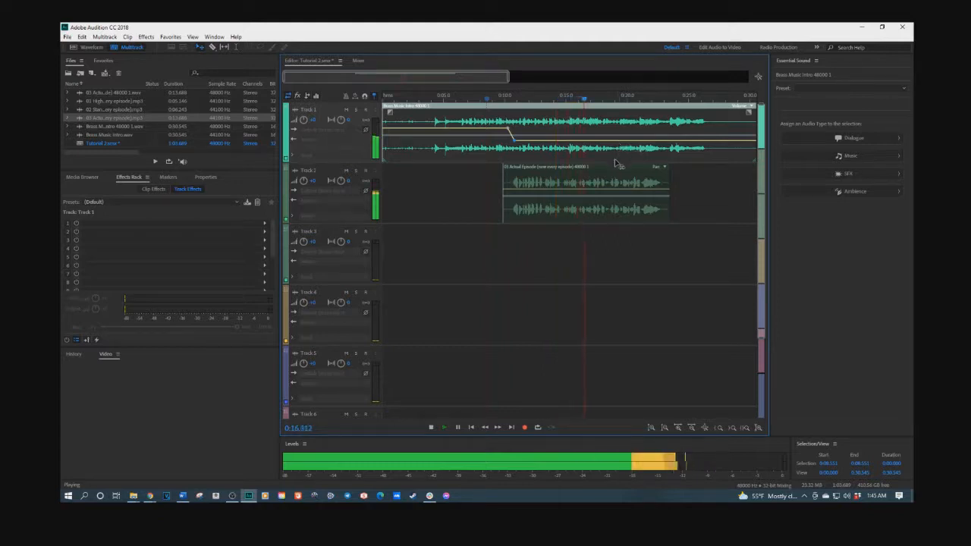
key(space)
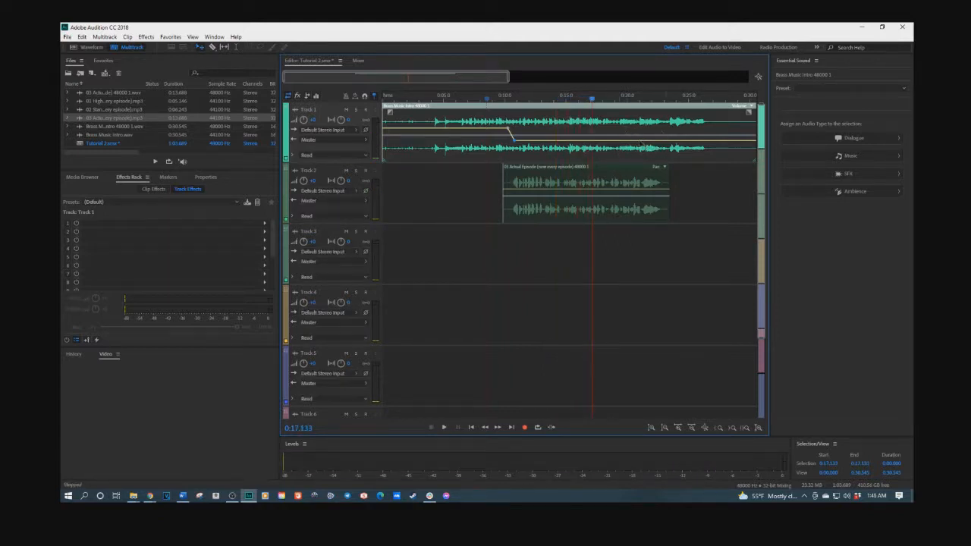
Step: Drop the next brass volume point further and pull the end keyframe down to silence
key(space)
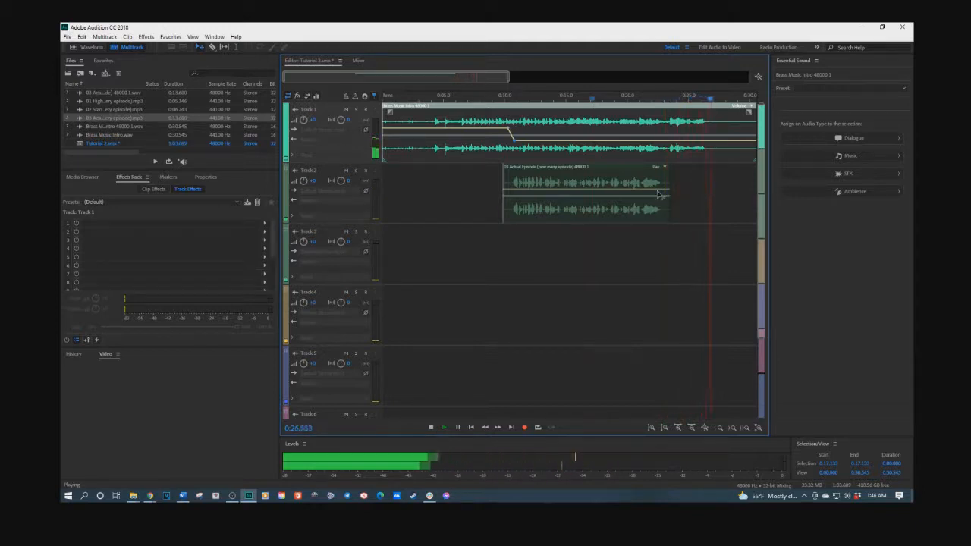
key(space)
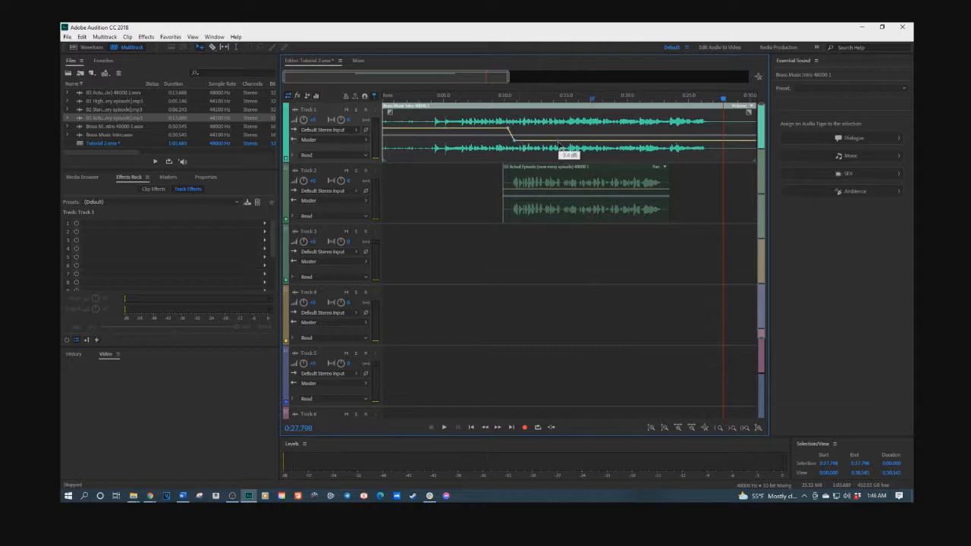
drag(560, 144, 562, 148)
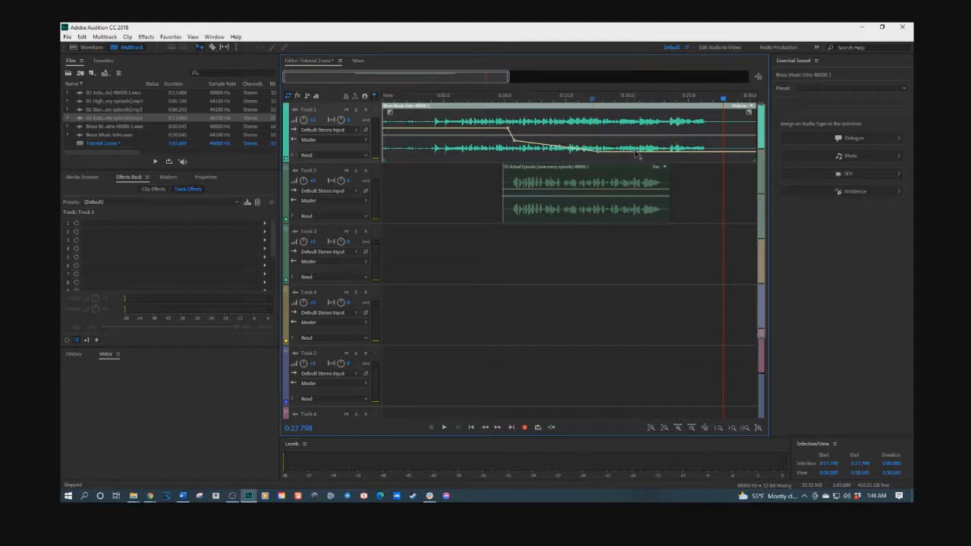
drag(636, 154, 640, 171)
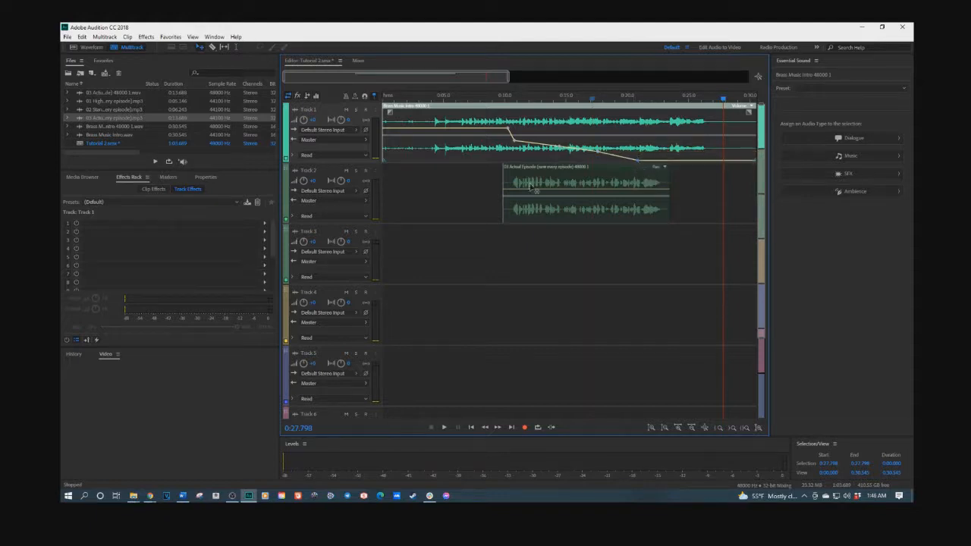
click(491, 99)
key(space)
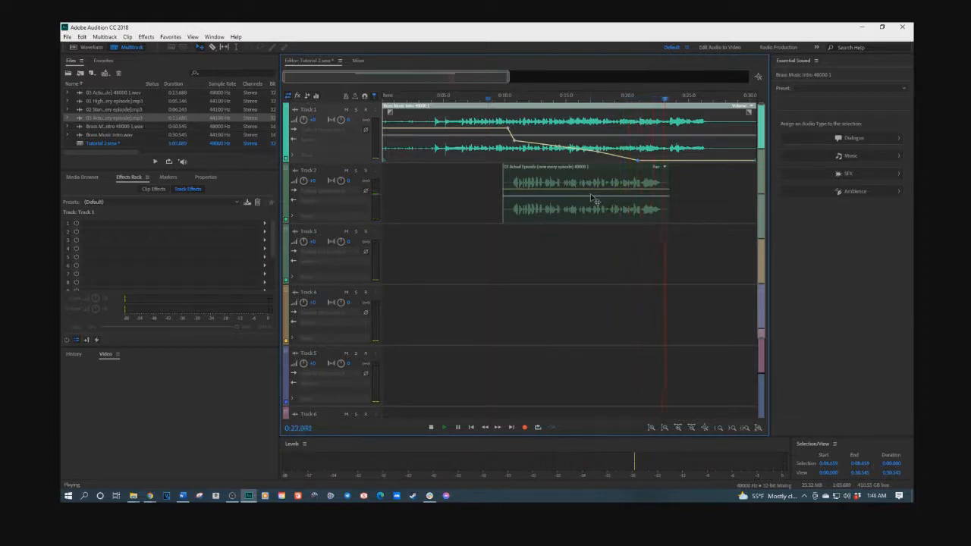
key(space)
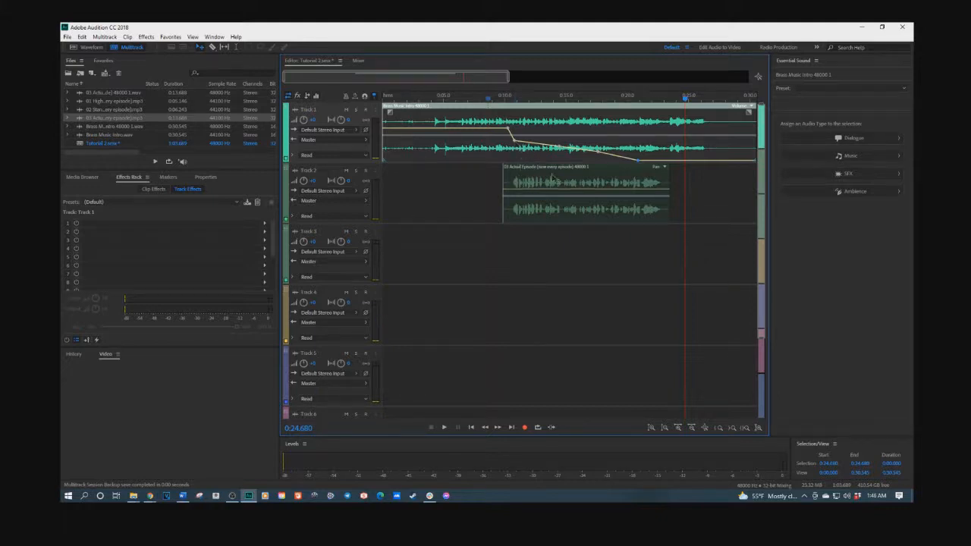
click(182, 495)
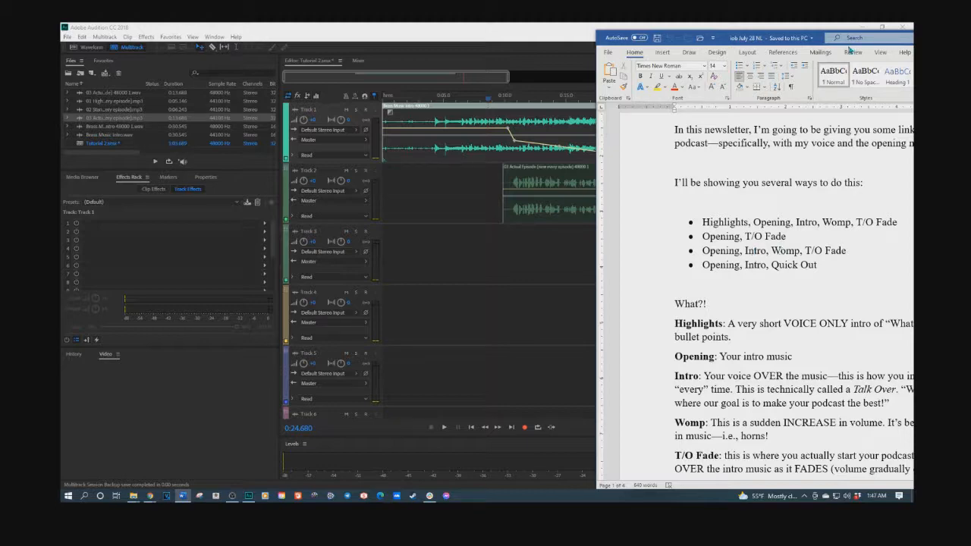
drag(785, 43, 61, 42)
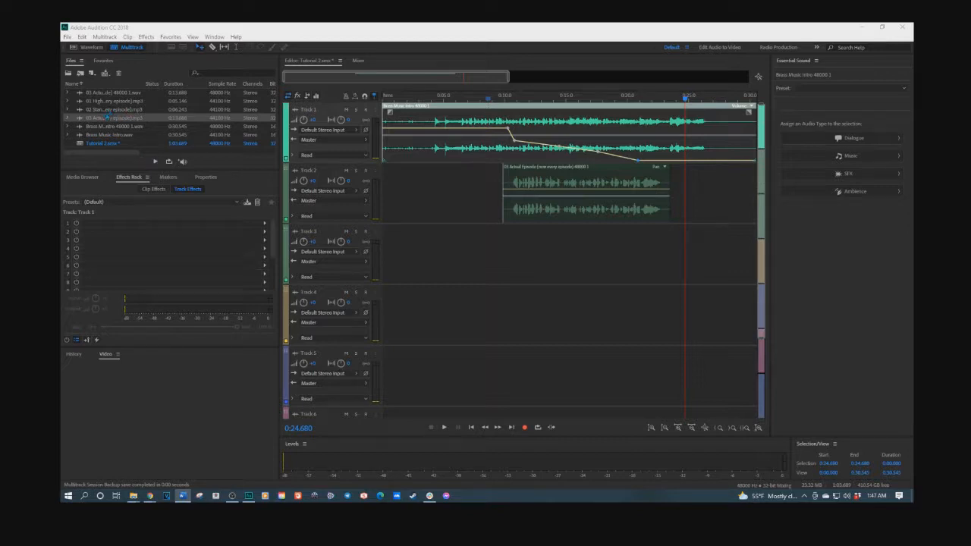
Step: Put 02 Standard Intro on Track 2 near 10 seconds, move 03 Actual Episode to Track 3, and play
drag(104, 111, 418, 204)
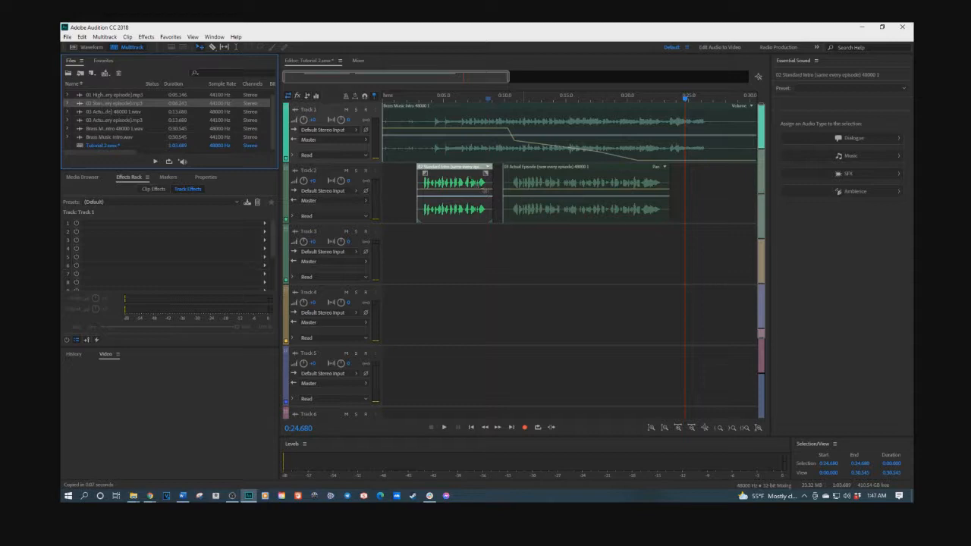
drag(537, 170, 652, 236)
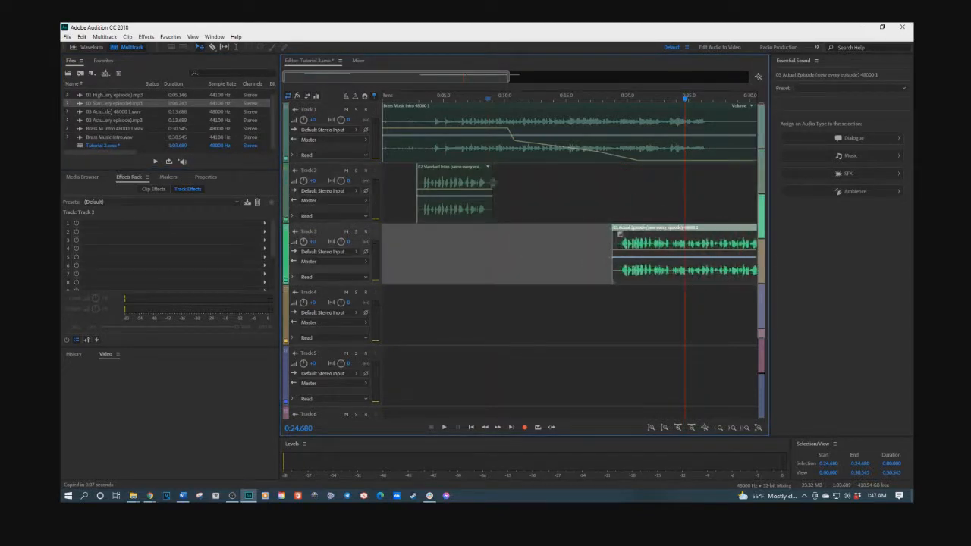
drag(457, 174, 544, 174)
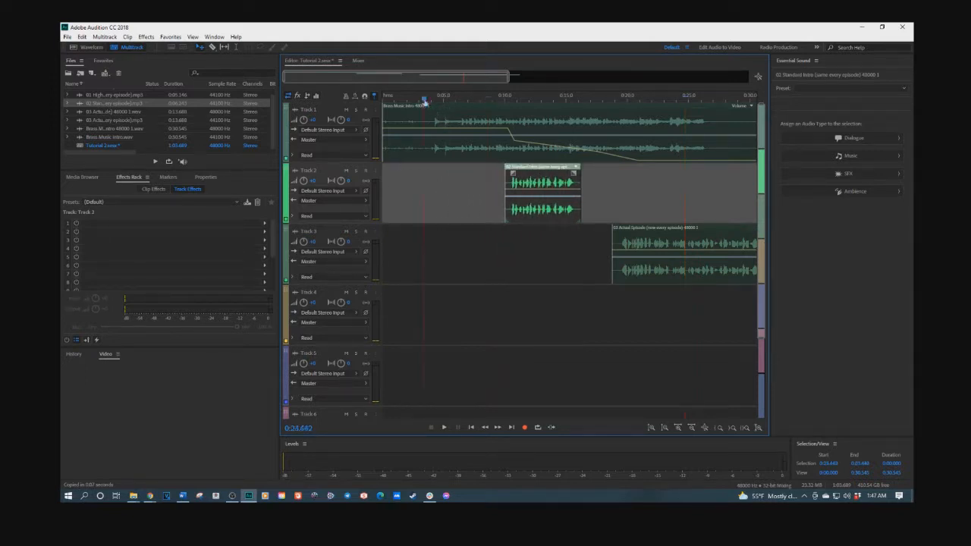
key(space)
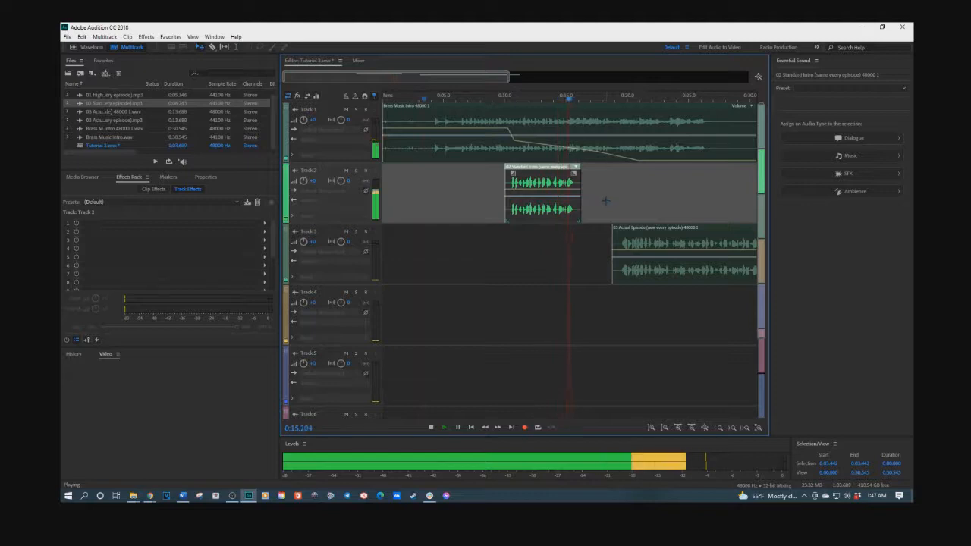
key(space)
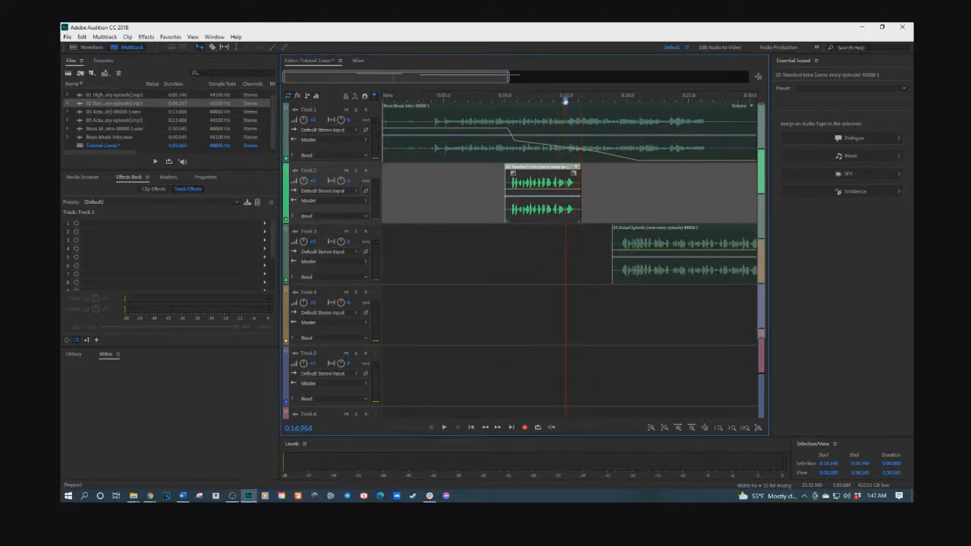
Step: Nudge Standard Intro slightly earlier and start the brass music fade a little sooner
scroll(547, 125, up, 5)
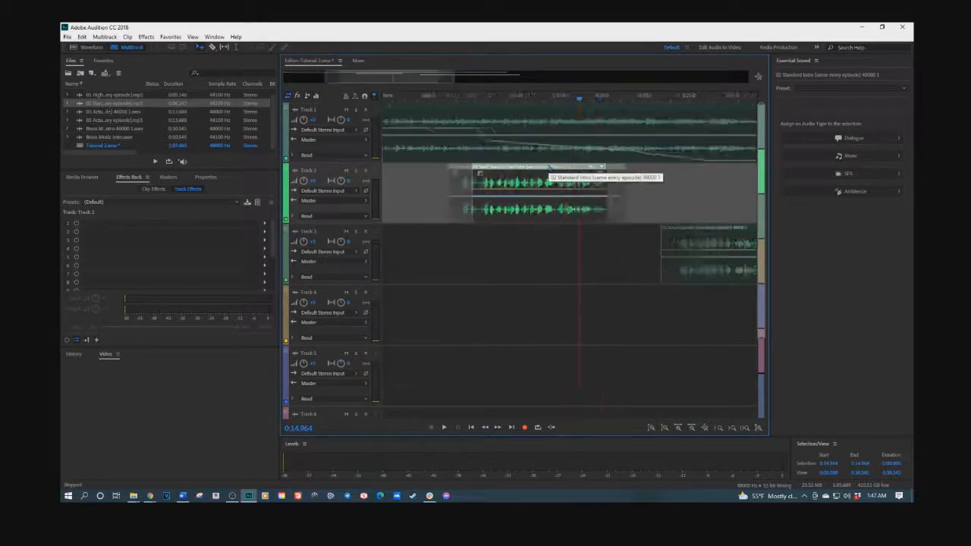
drag(466, 175, 453, 176)
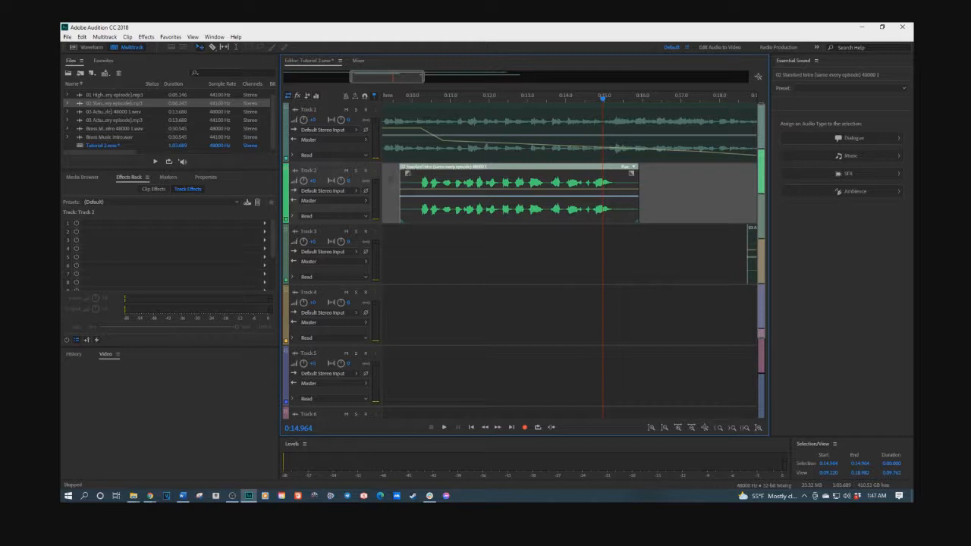
mouse_move(420, 129)
mouse_down()
mouse_move(407, 130)
mouse_move(437, 144)
mouse_move(417, 144)
mouse_up()
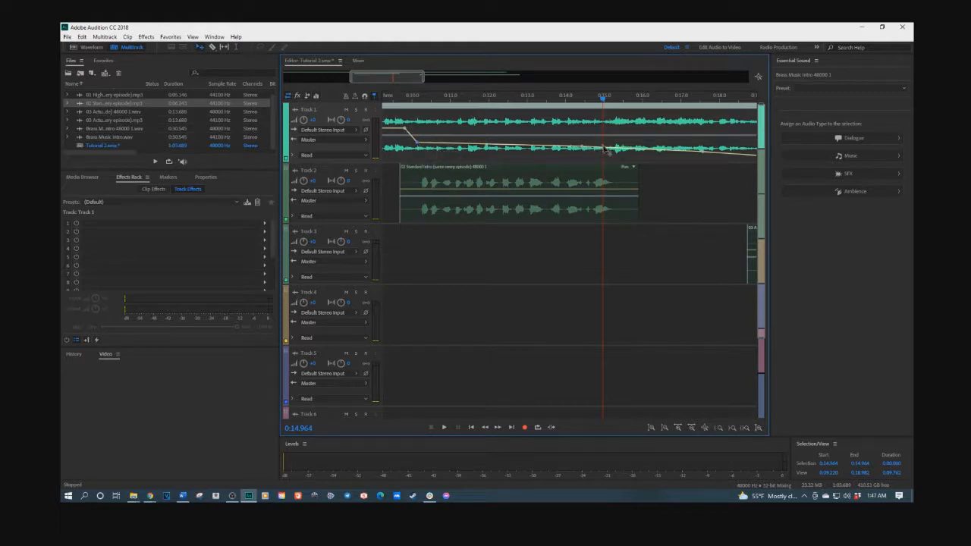
Step: Raise two brass envelope points into a volume bump after the voice intro
drag(614, 151, 616, 130)
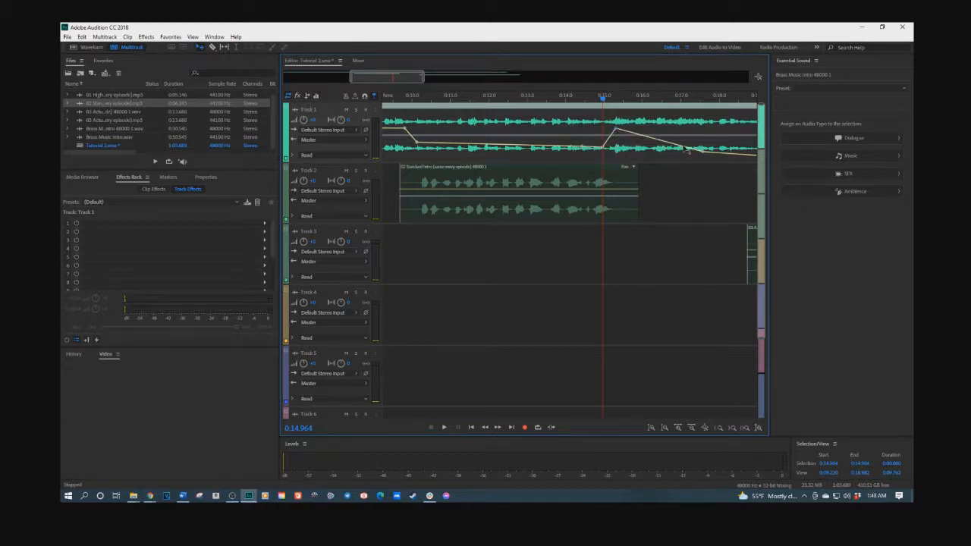
drag(705, 154, 705, 130)
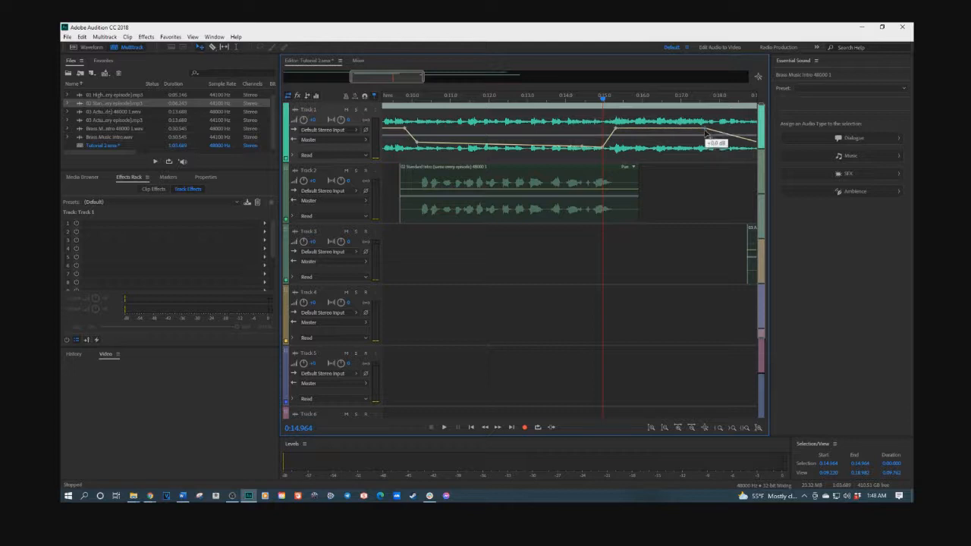
scroll(392, 240, down, 1)
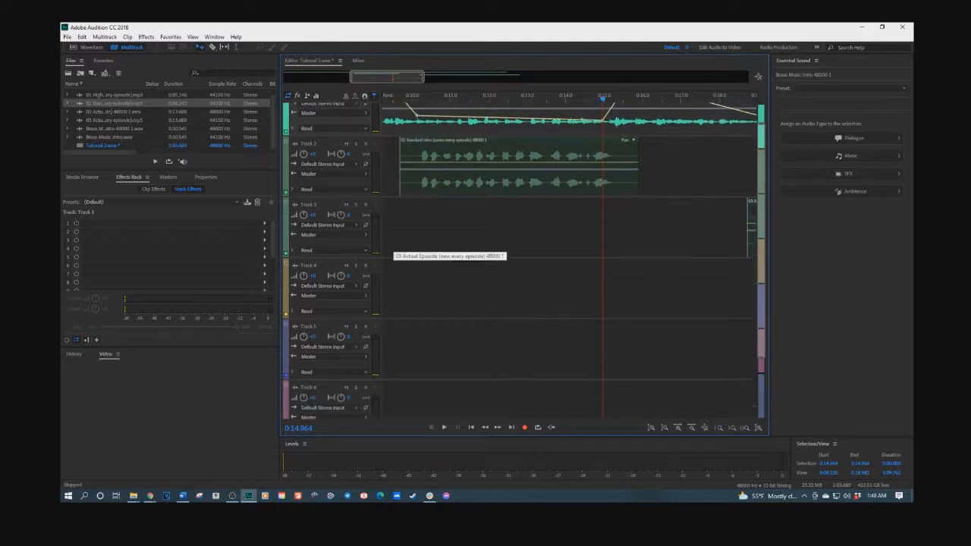
scroll(394, 244, up, 1)
scroll(395, 243, down, 6)
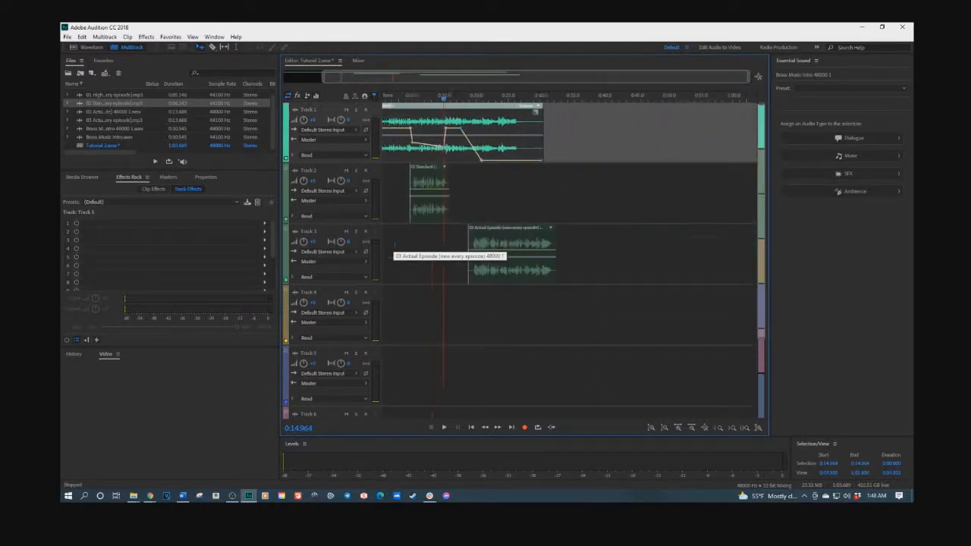
Step: Play the session and nudge 03 Actual Episode earlier to start near 18 seconds
click(398, 206)
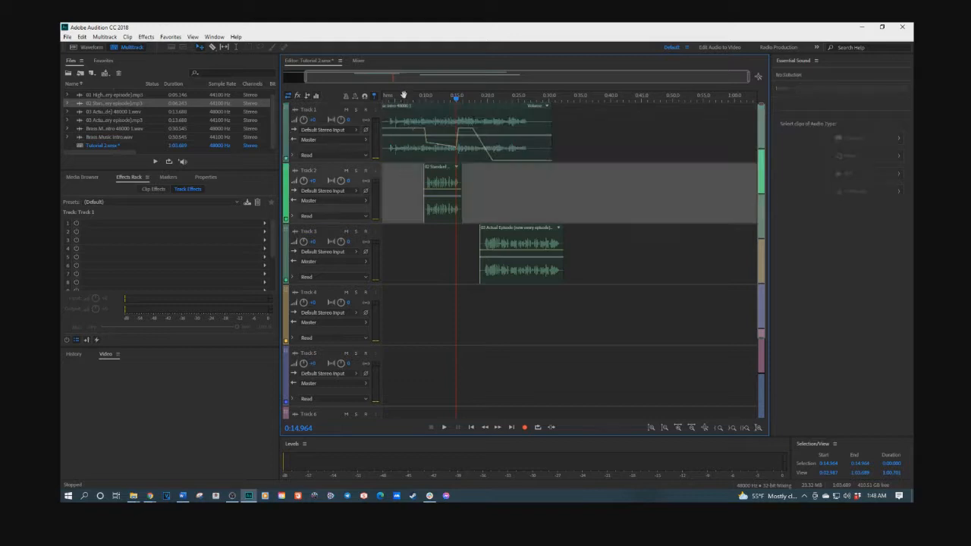
key(space)
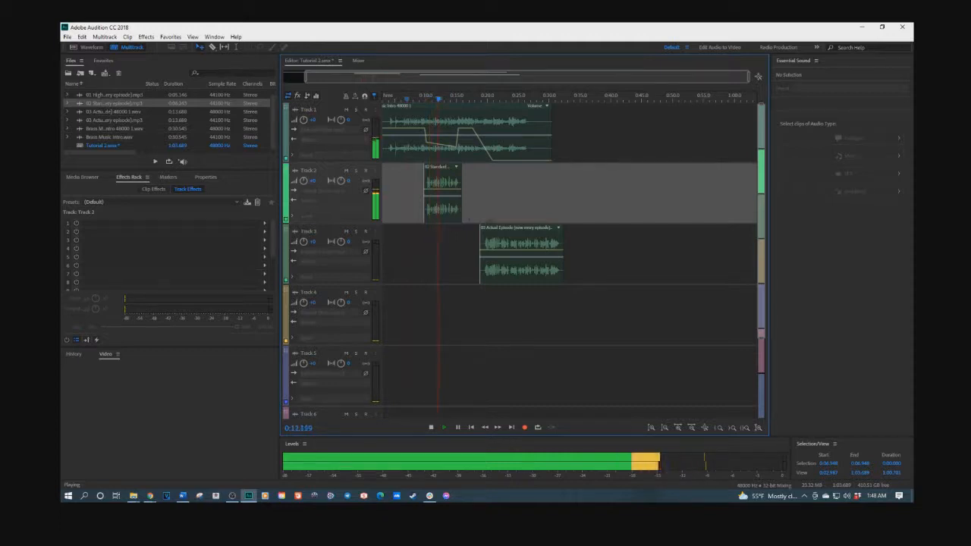
drag(501, 233, 494, 233)
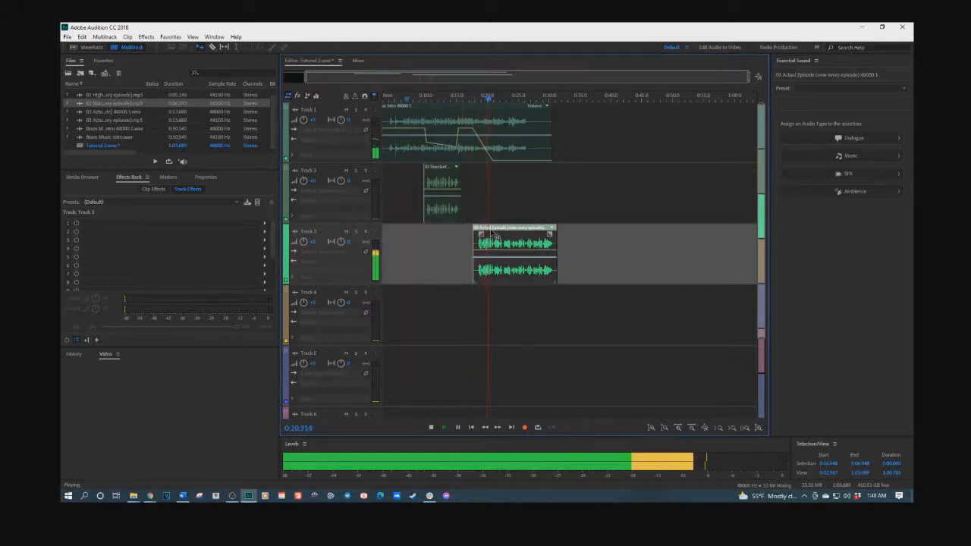
key(space)
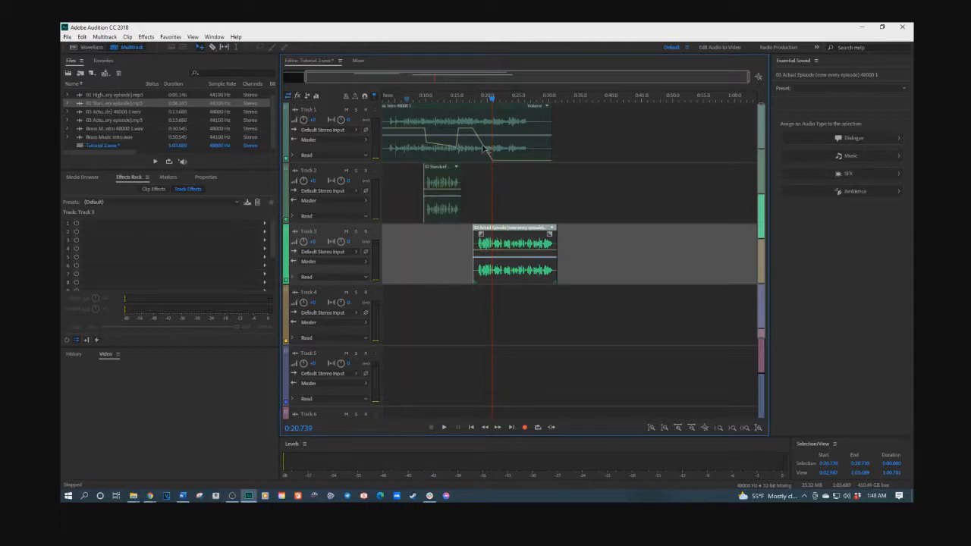
Step: Reshape the brass envelope: raise the fade end to mid-level and lower the points after it
scroll(482, 145, up, 5)
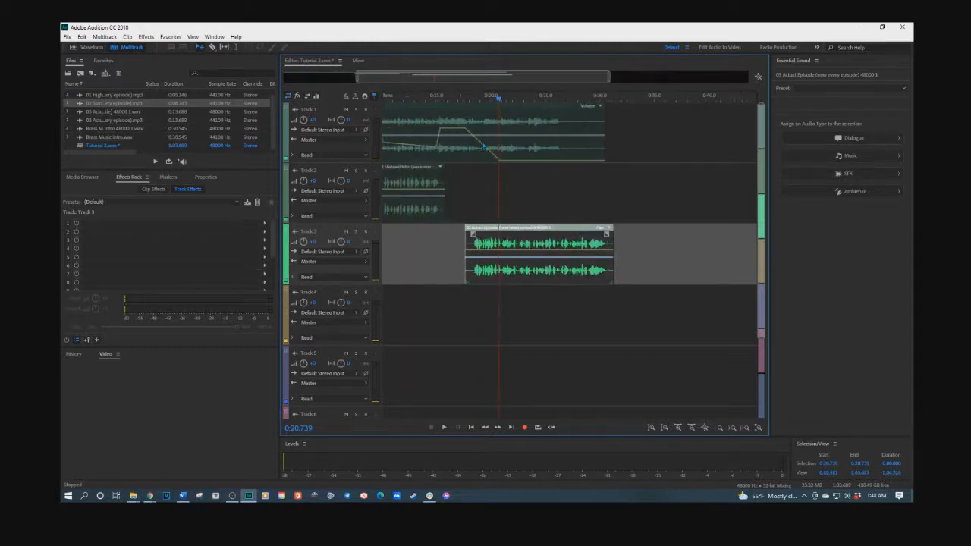
click(481, 149)
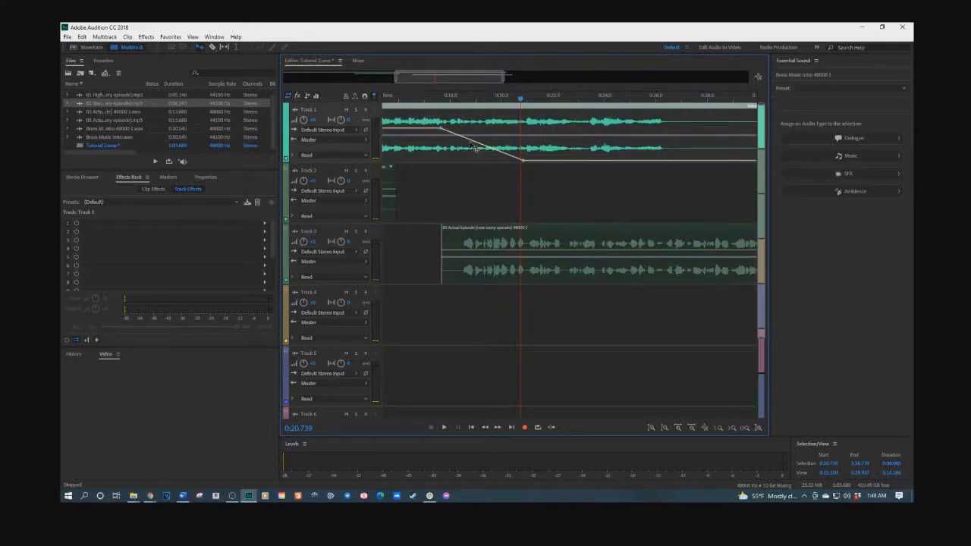
drag(524, 163, 532, 150)
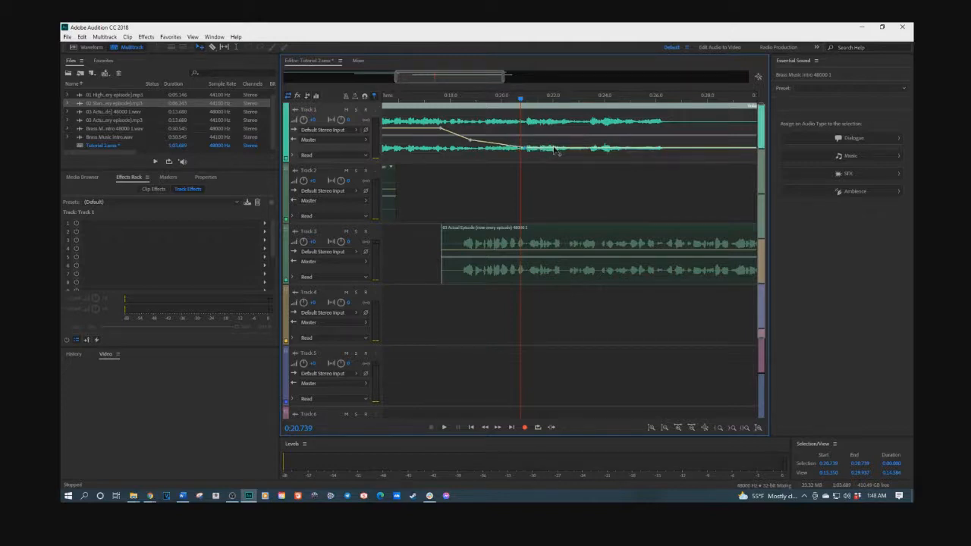
drag(572, 150, 573, 153)
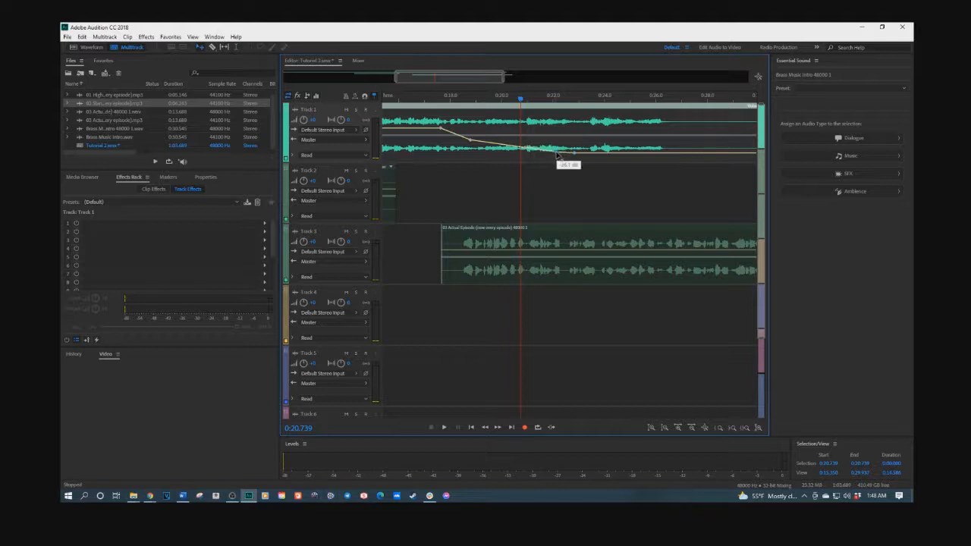
drag(574, 153, 629, 161)
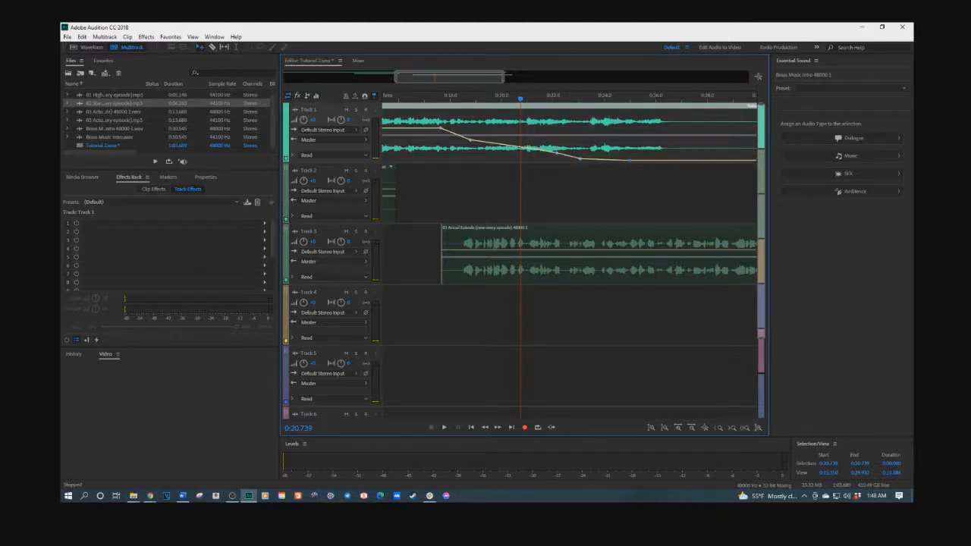
Step: Replay from about 0:16, nudge 03 Actual Episode slightly earlier, and replay from just before 0:19
click(407, 104)
key(space)
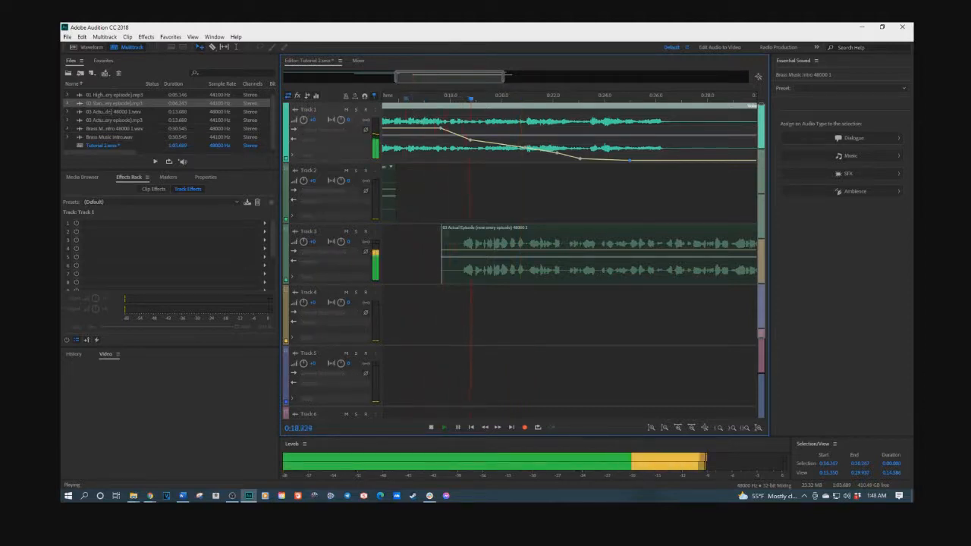
key(space)
click(463, 233)
drag(463, 232, 456, 233)
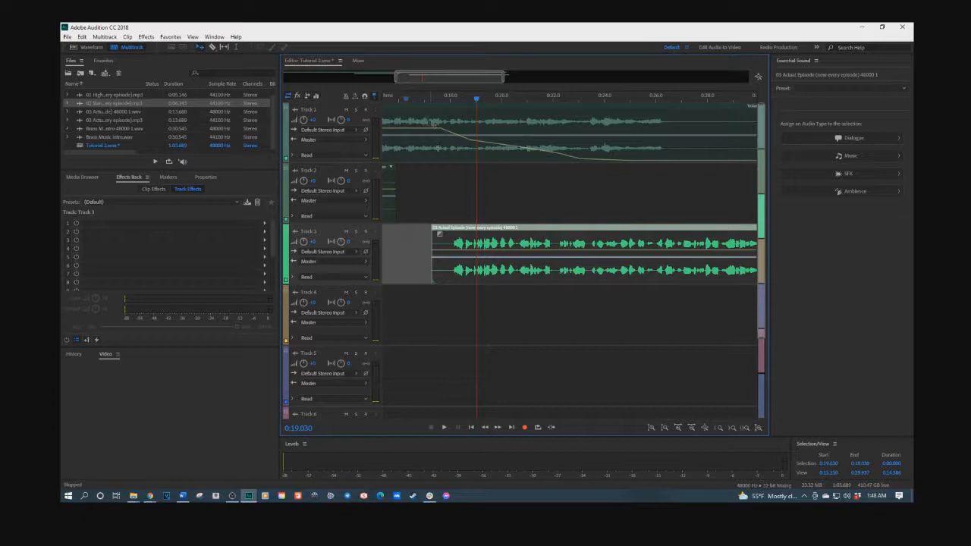
click(421, 103)
key(space)
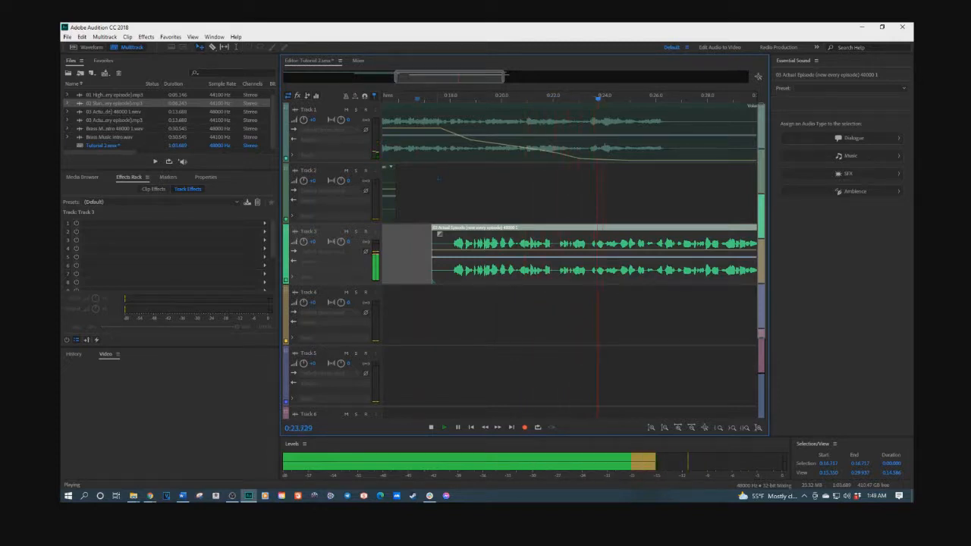
key(space)
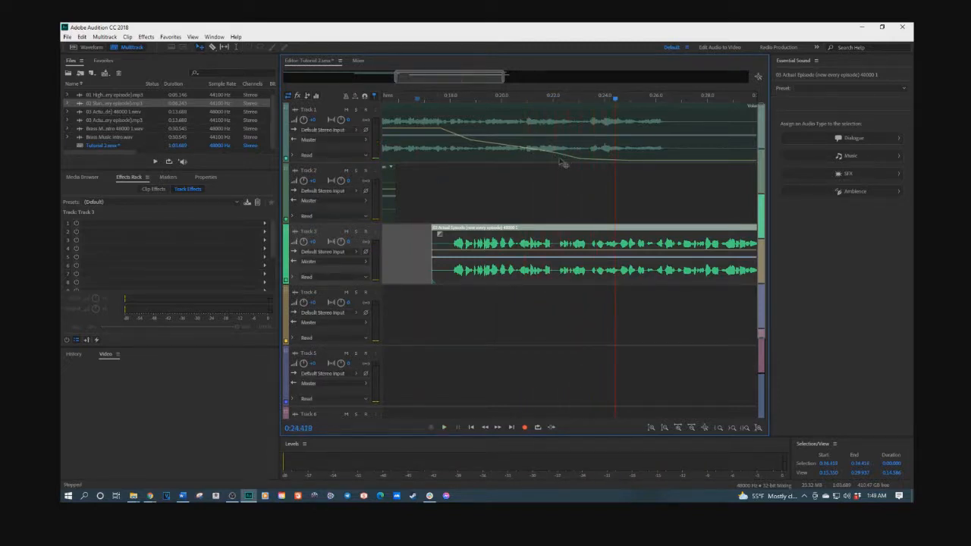
Step: Drag the brass fade keyframe later and lower to reach silence around 25 seconds, then replay
click(583, 154)
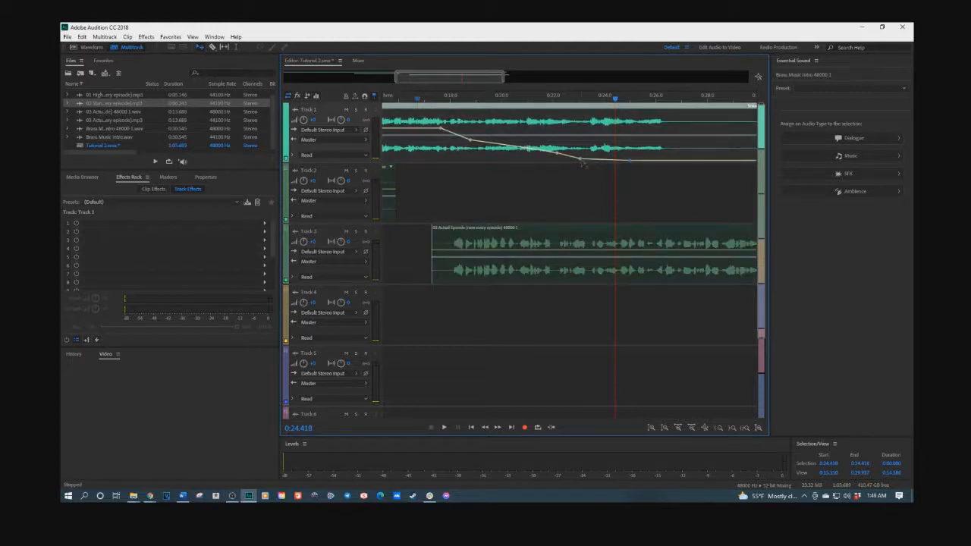
drag(558, 159, 629, 160)
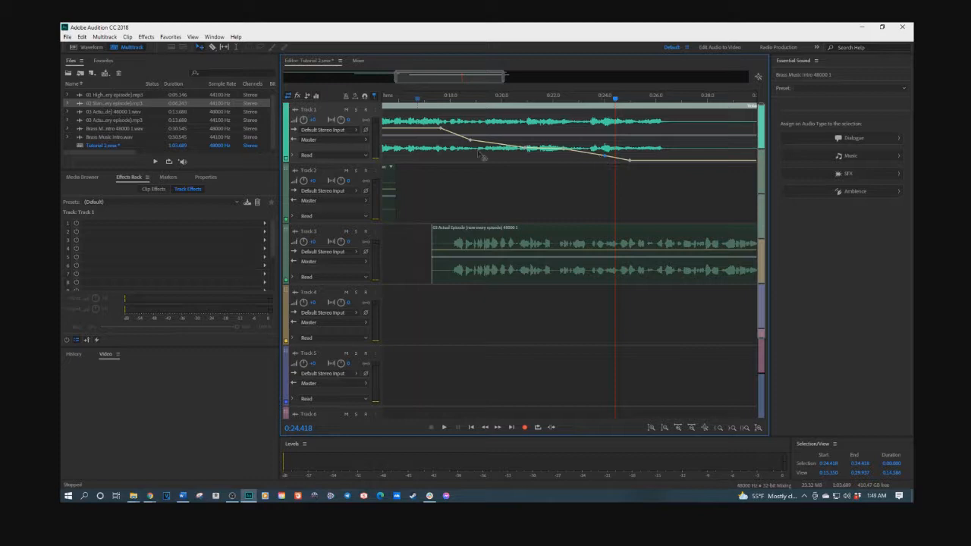
key(space)
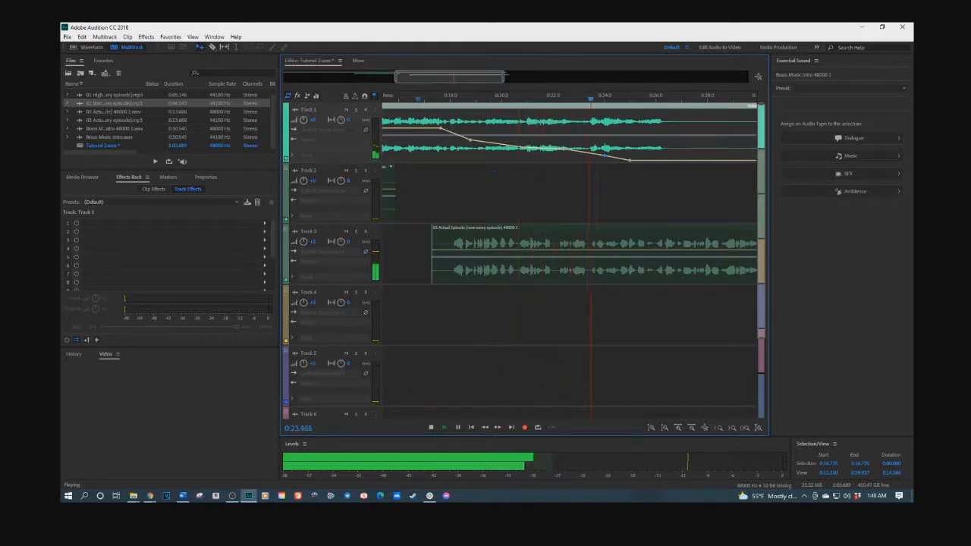
key(space)
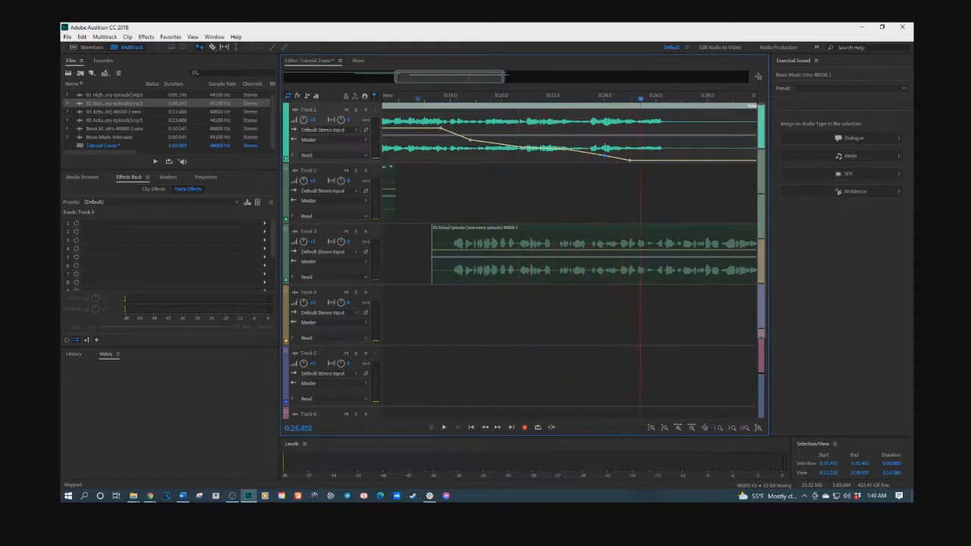
scroll(479, 193, down, 5)
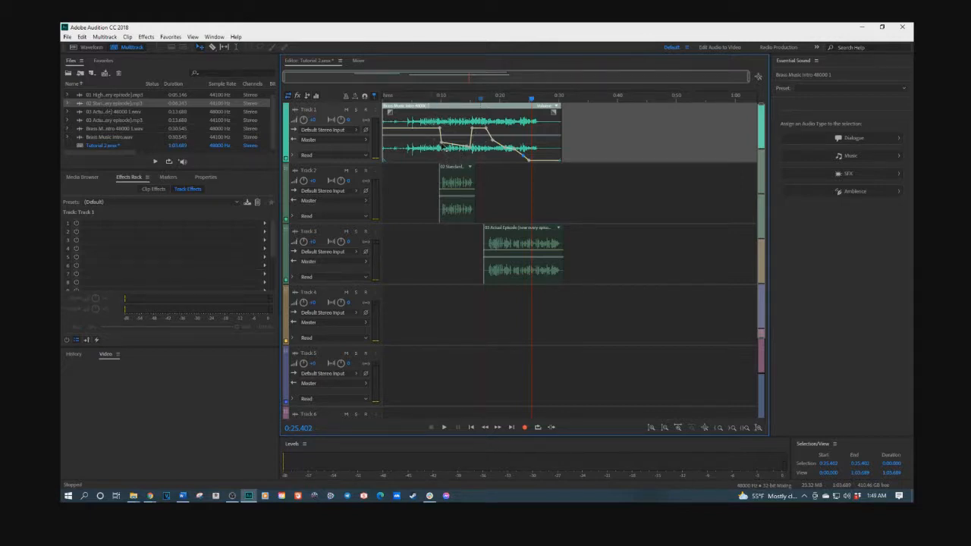
click(424, 99)
key(space)
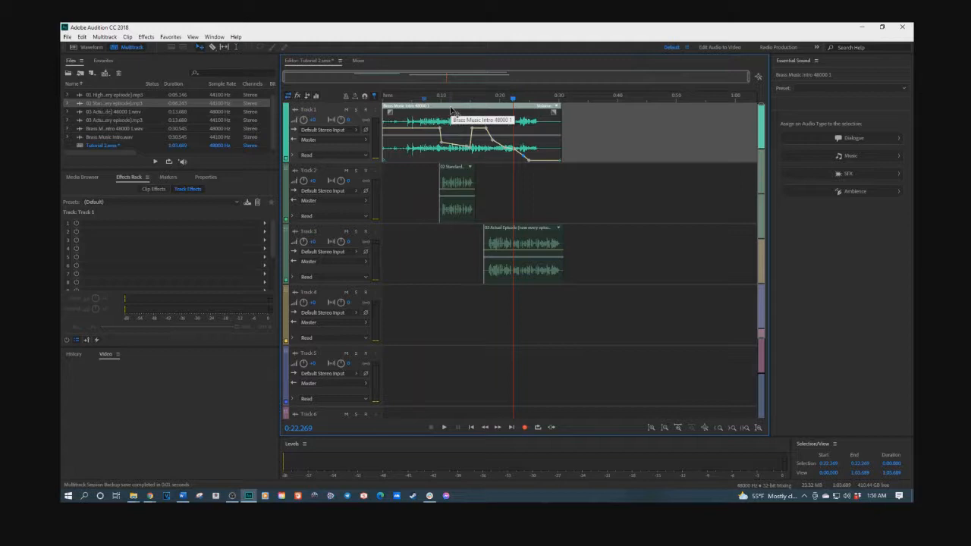
click(458, 178)
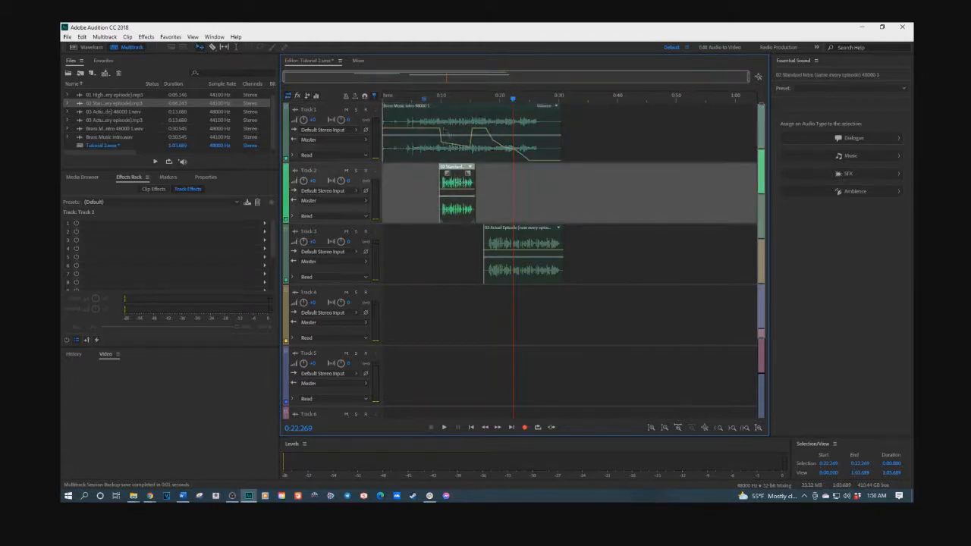
click(448, 118)
click(455, 175)
drag(60, 33, 596, 33)
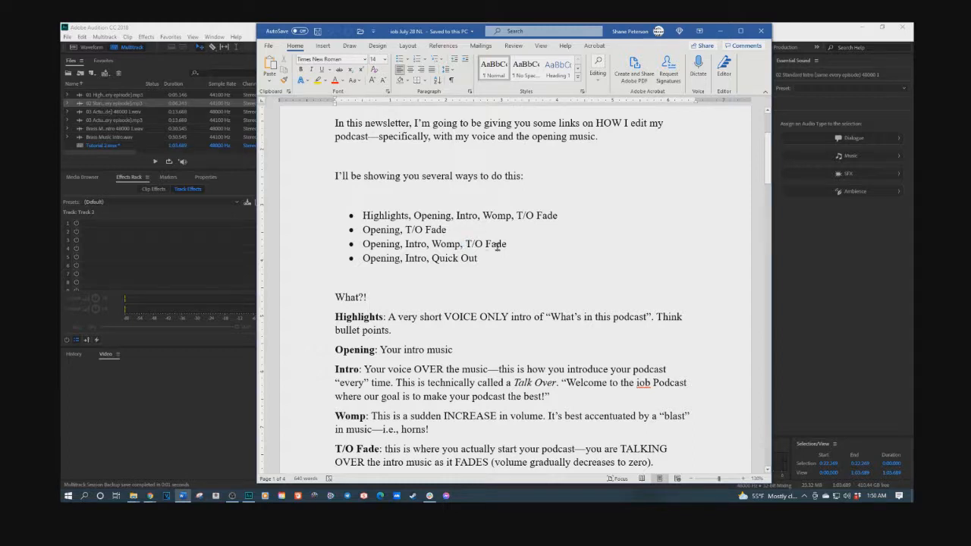
drag(470, 245, 484, 243)
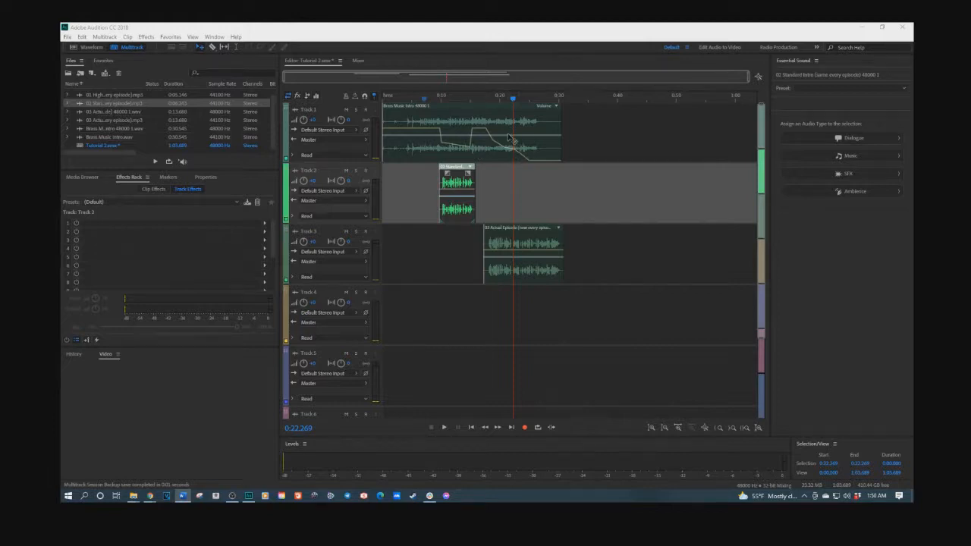
Step: Raise the end of the Brass Music Intro volume envelope and play back the change
click(512, 139)
drag(512, 154, 519, 128)
drag(530, 162, 543, 128)
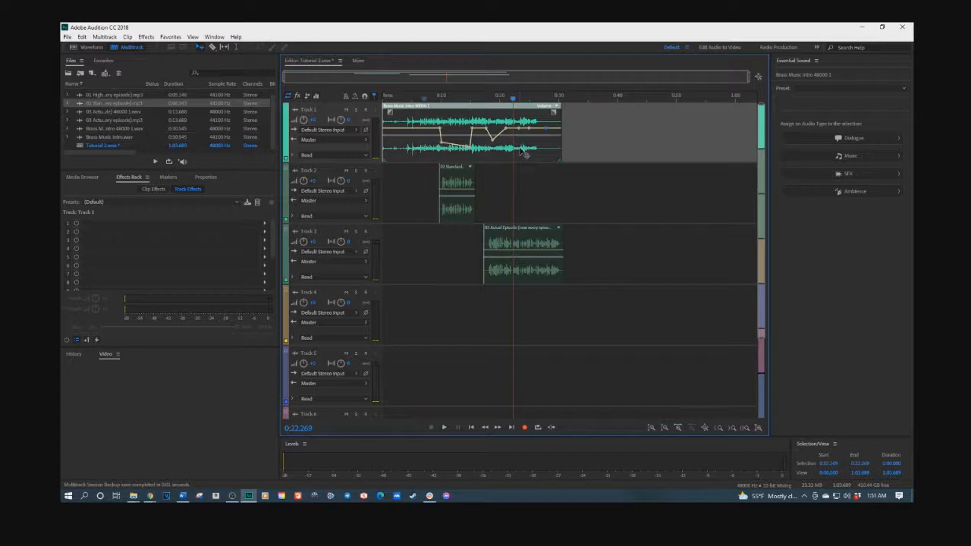
key(space)
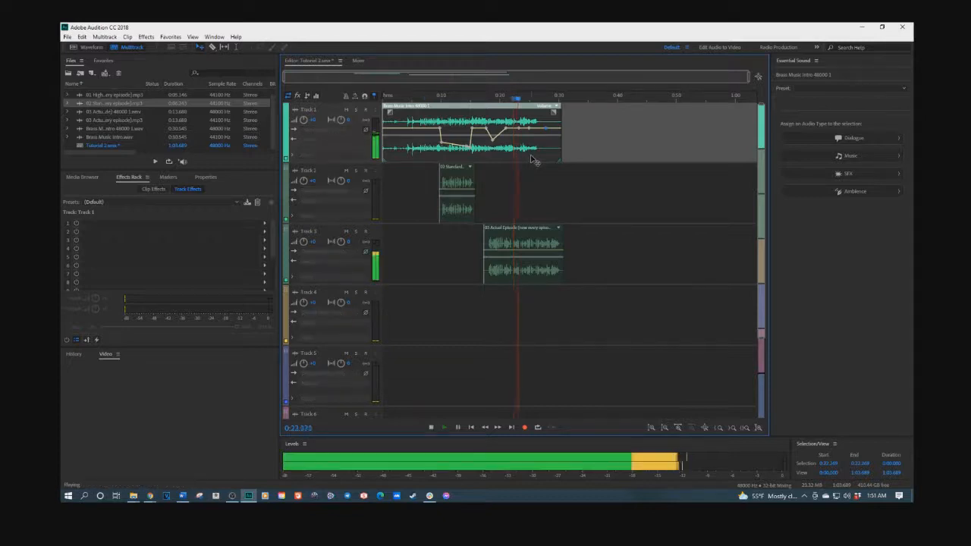
key(space)
Step: Move the Actual Episode clip on Track 3 to start at about 0:26.6, snapped to the playhead
drag(535, 230, 650, 230)
key(space)
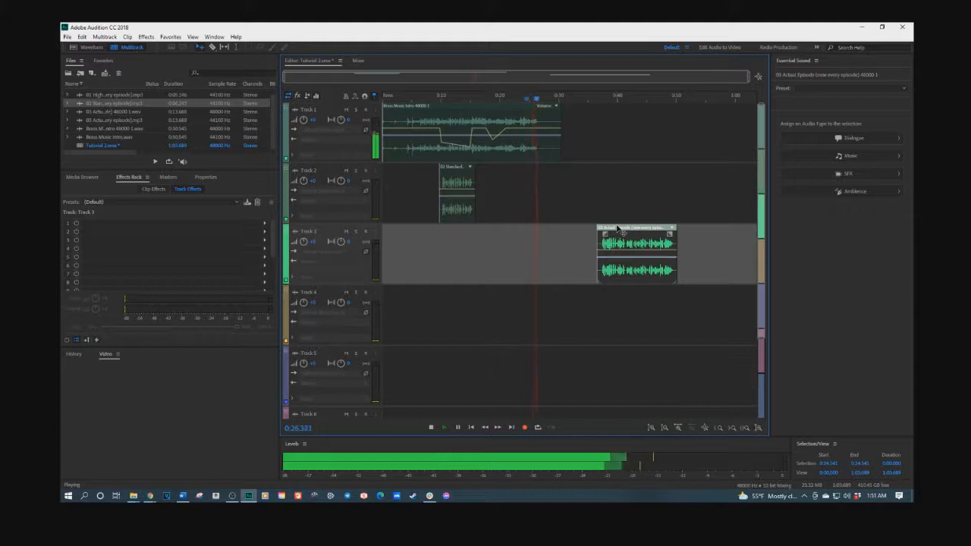
key(space)
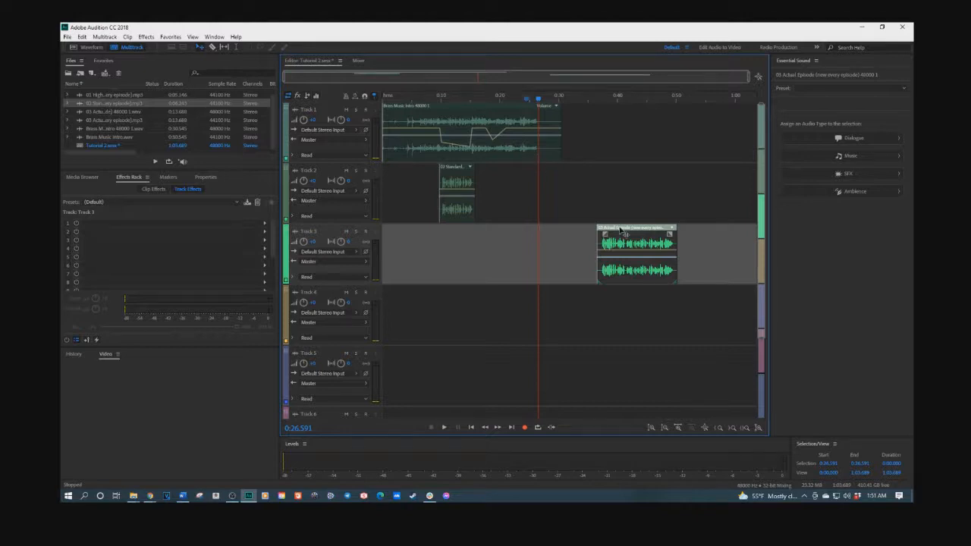
drag(621, 229, 563, 229)
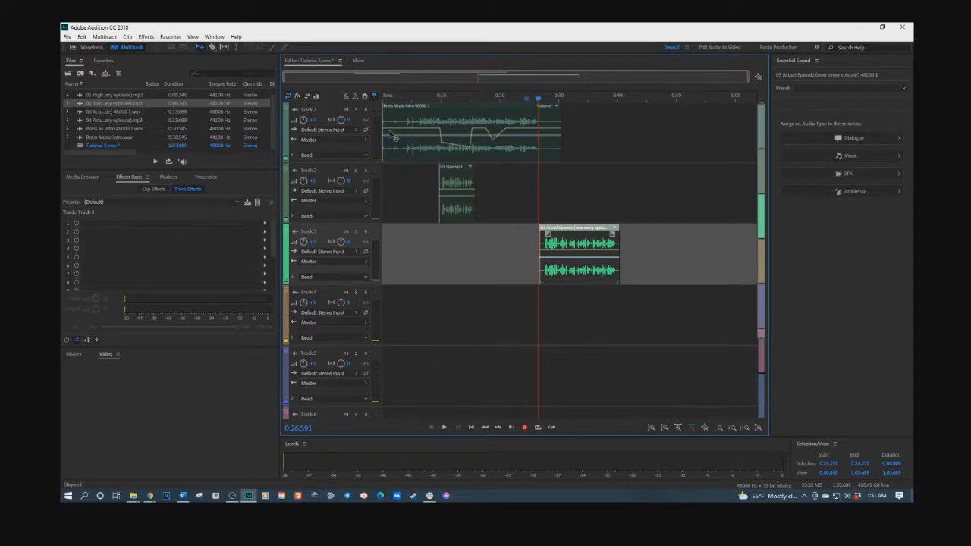
Step: Zoom in and shift the Actual Episode clip slightly earlier on Track 3
click(535, 159)
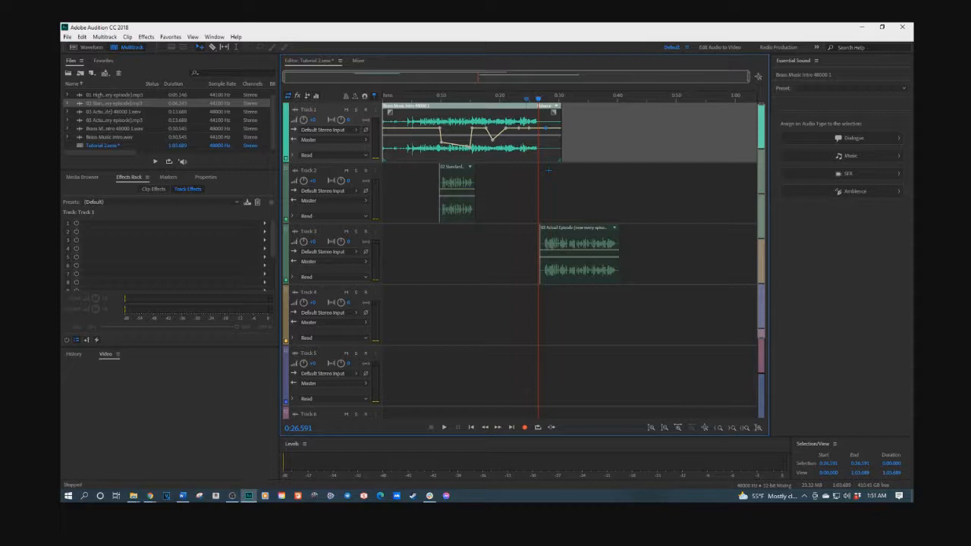
scroll(538, 157, up, 7)
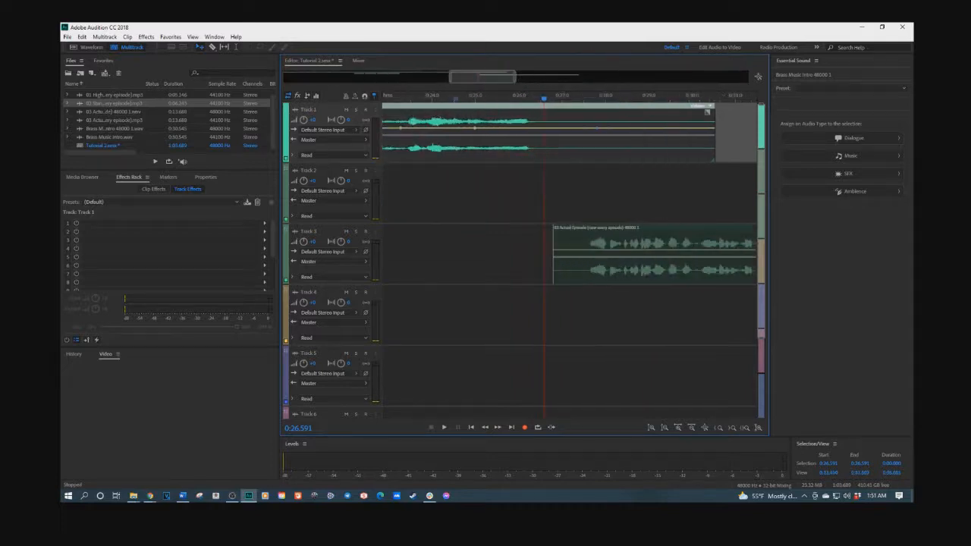
drag(601, 229, 552, 229)
scroll(530, 143, down, 3)
Step: Lift the dip in the Brass Music Intro volume envelope level with the rest
scroll(531, 143, up, 3)
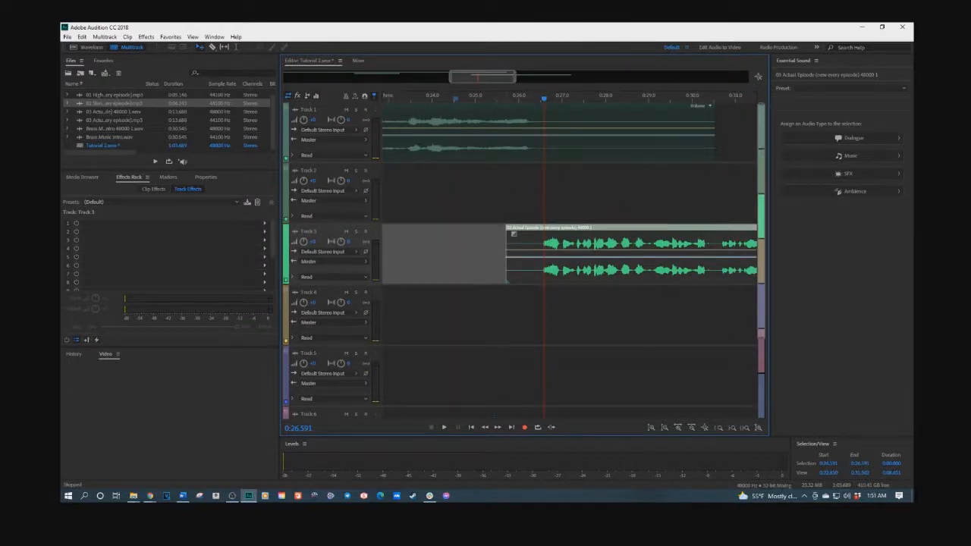
scroll(481, 96, down, 5)
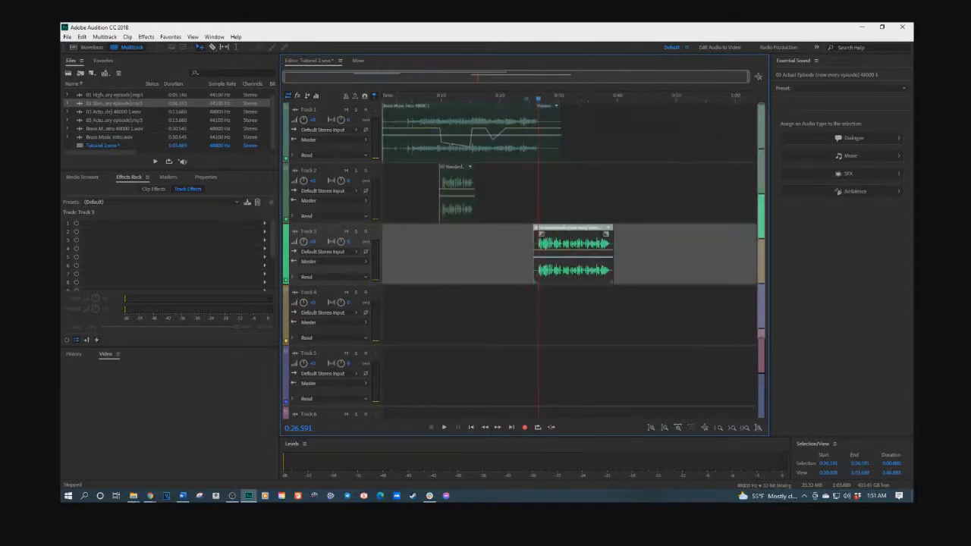
click(495, 140)
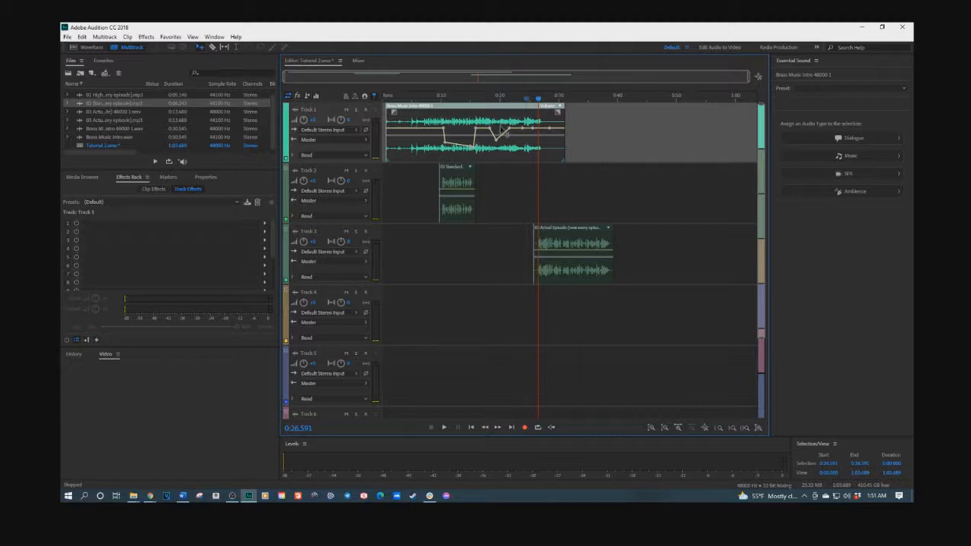
drag(494, 140, 498, 129)
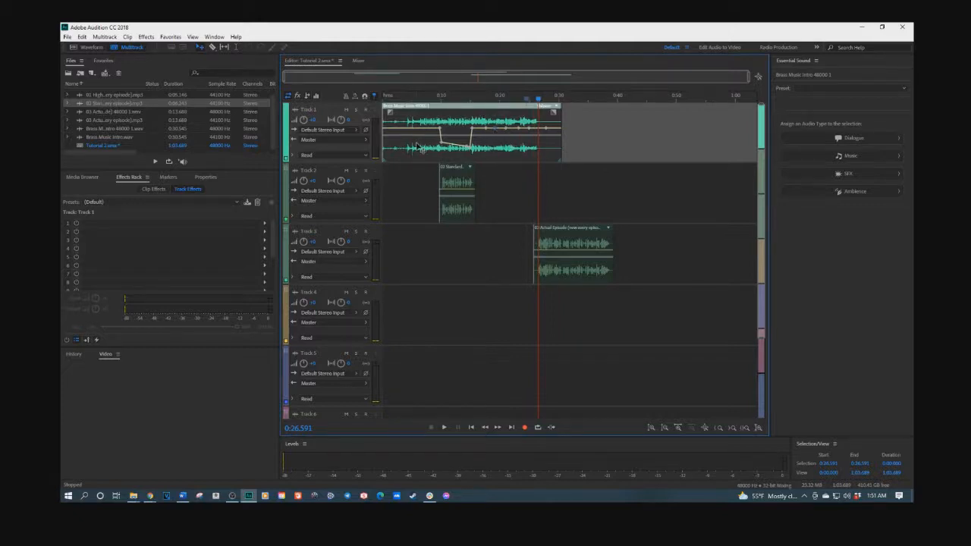
Step: Play the full intro mix from the start until about 0:32, then drag the Word newsletter notes over the session
click(471, 427)
key(space)
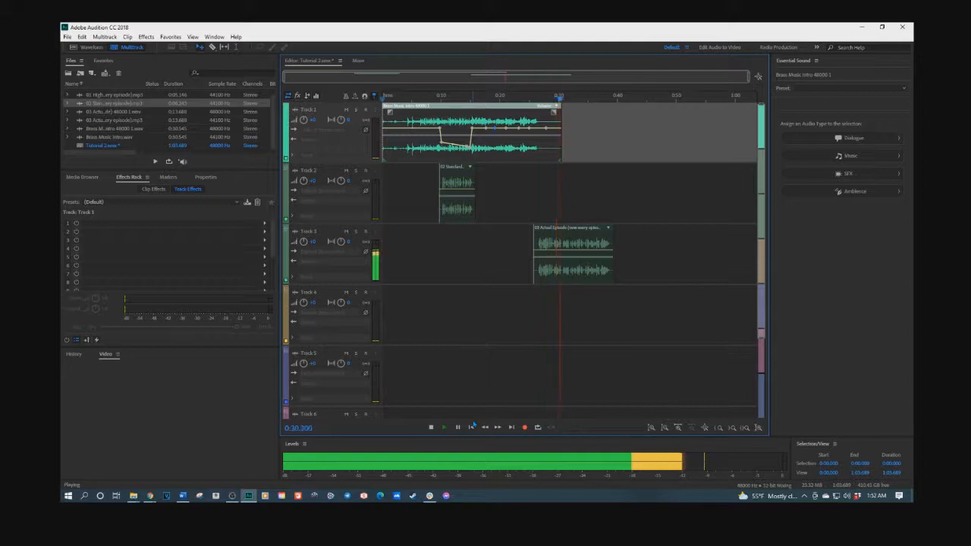
key(space)
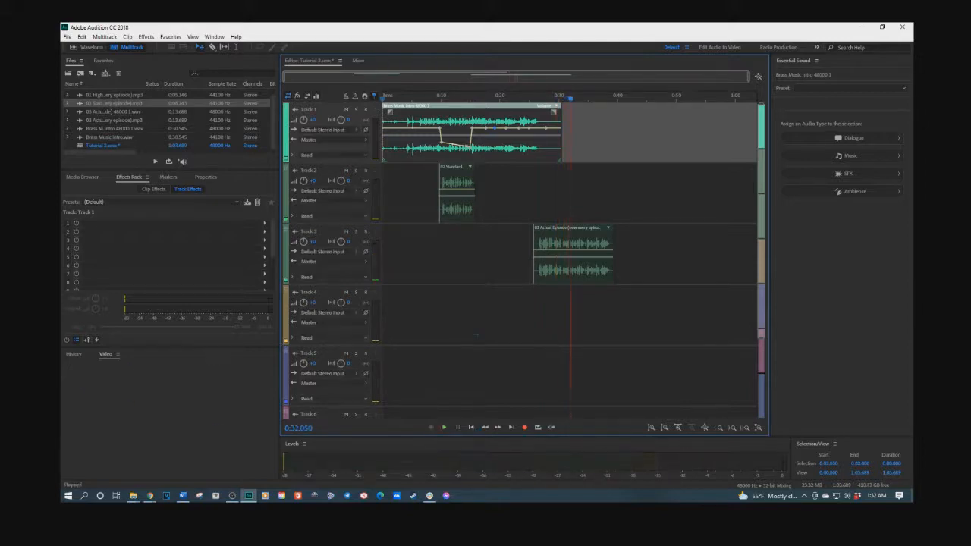
drag(62, 41, 509, 42)
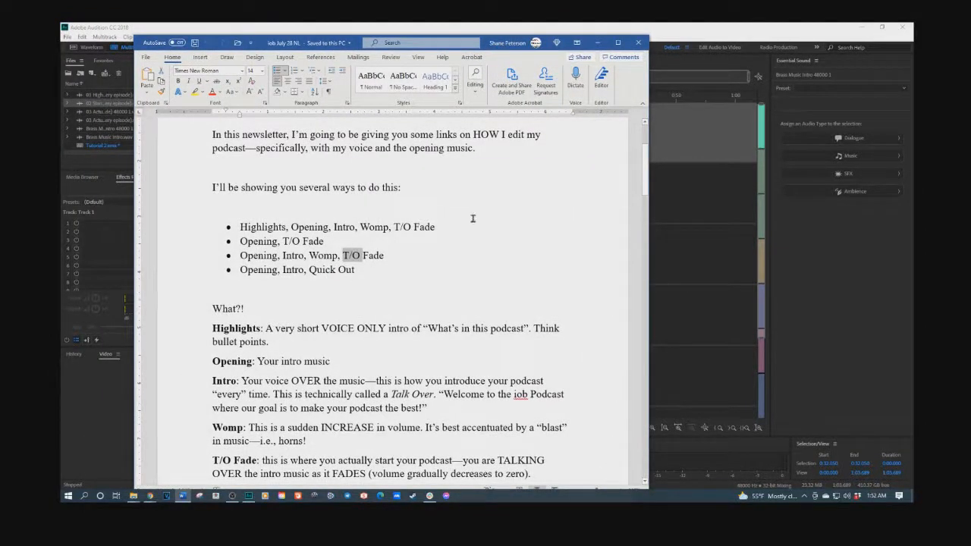
Step: Bring the Audition Tutorial 2 session back in front of the Word notes
click(672, 35)
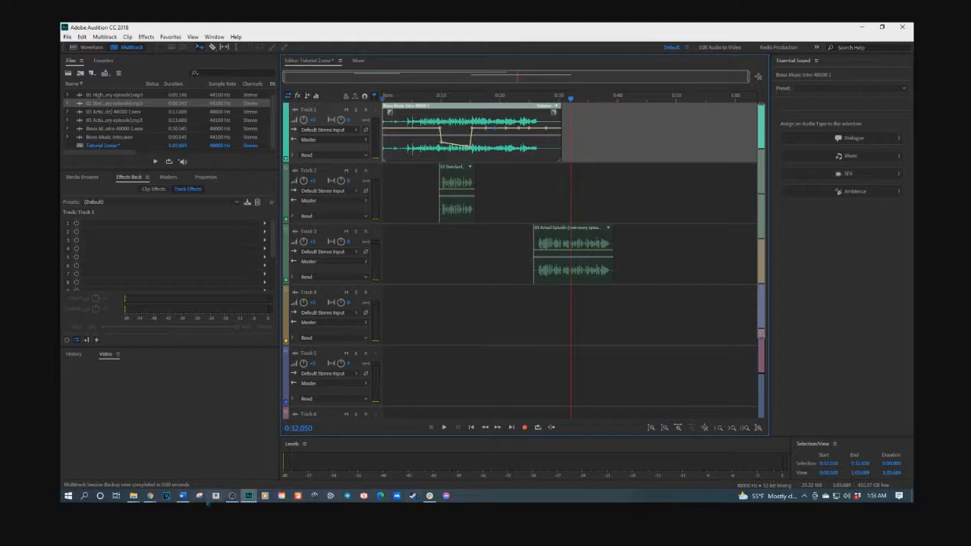
Step: Bring the Word newsletter notes forward and place them on the right side of the screen
click(183, 496)
drag(384, 47, 635, 44)
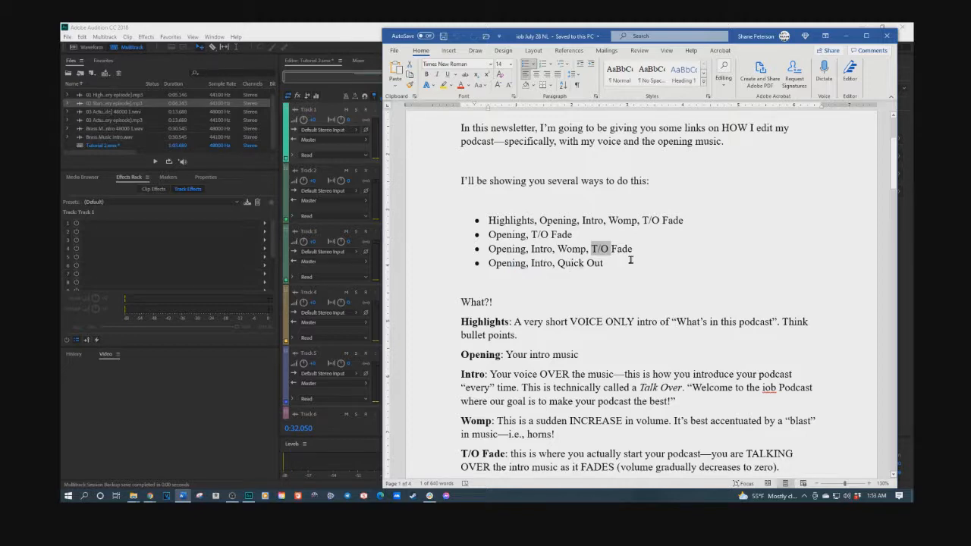
Step: Move the Word newsletter notes off to the left monitor, leaving Audition fully visible
drag(738, 36, 0, 98)
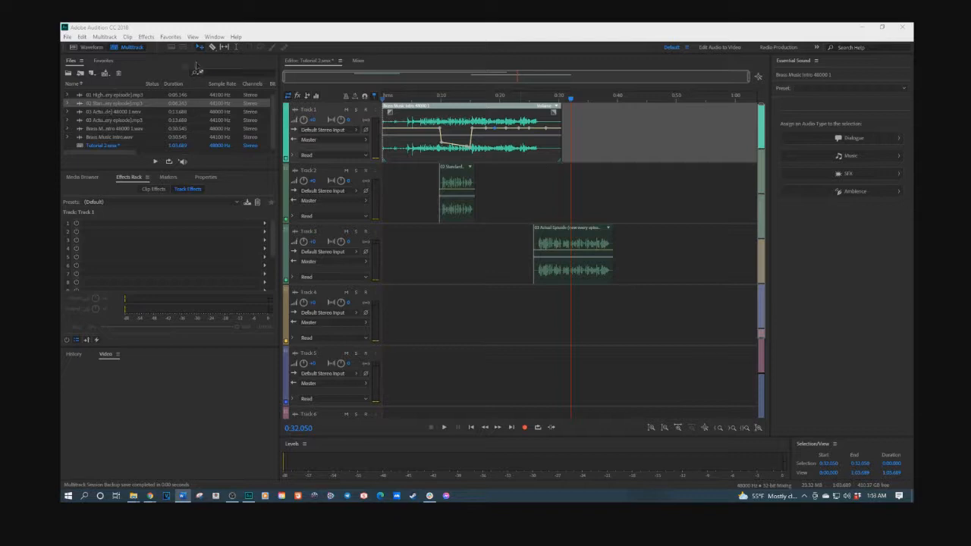
click(152, 39)
click(153, 38)
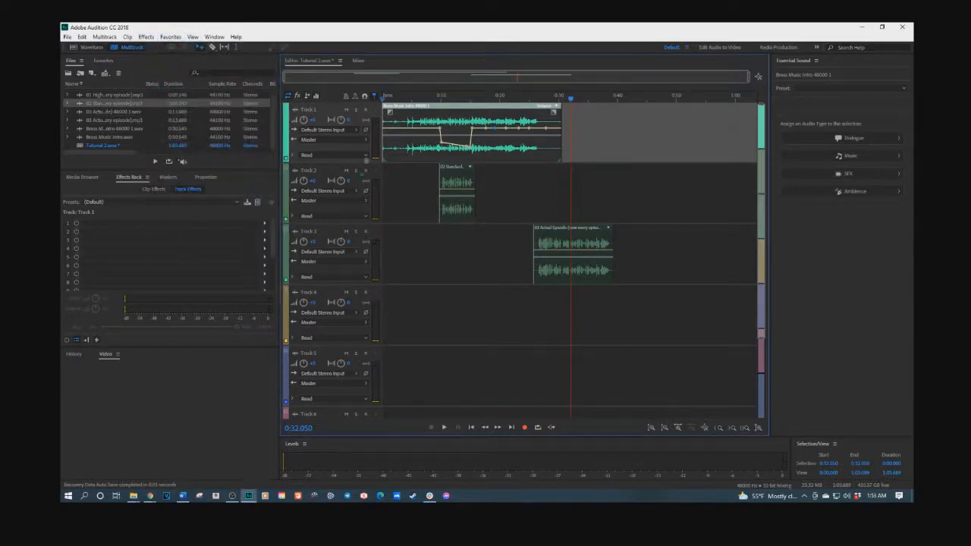